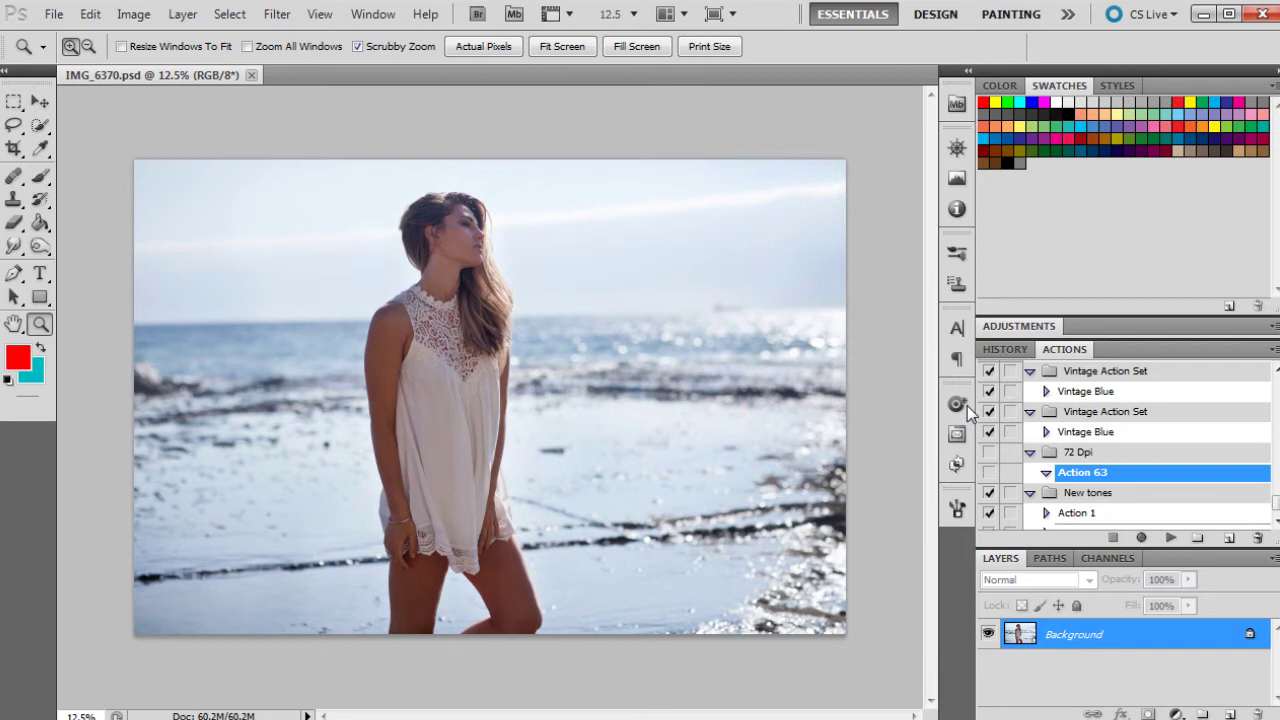
Show the colour-mode list under Image > Mode for the RGB beach portrait.
{"action": "left_click", "coordinate": [153, 18]}
{"action": "mouse_move", "coordinate": [145, 38]}
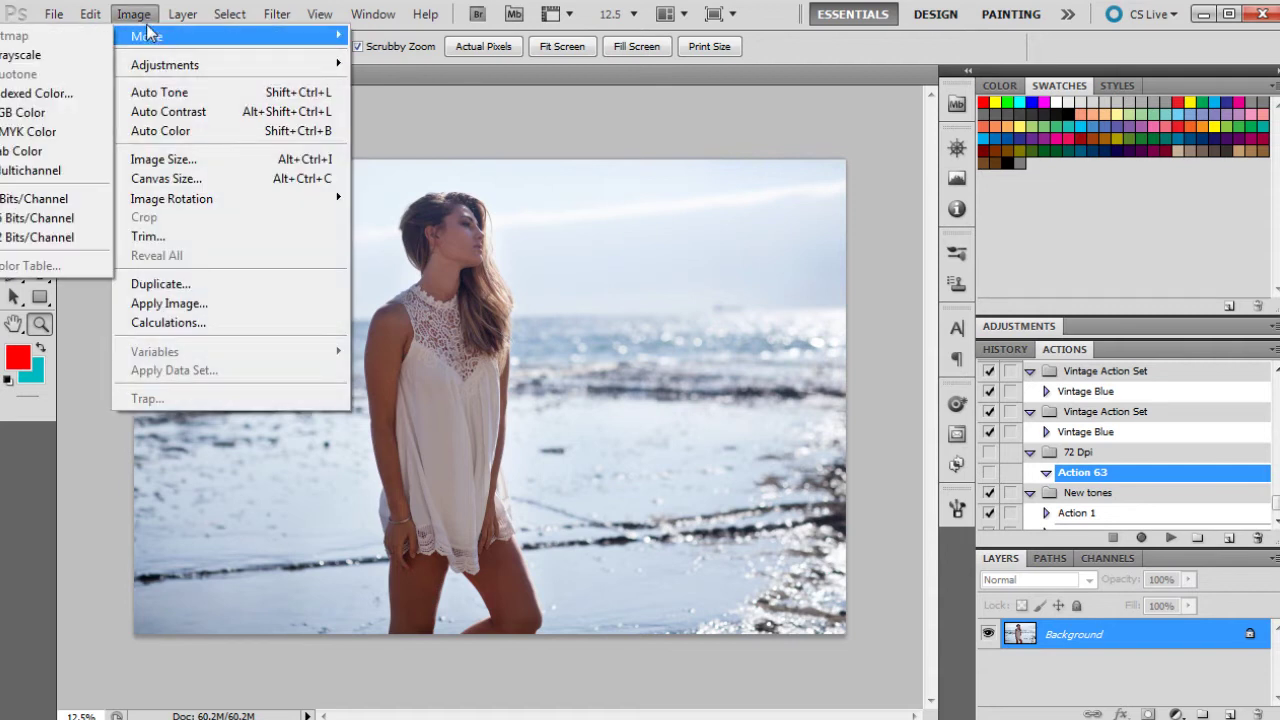
Convert the portrait to Grayscale, discarding its colour information.
{"action": "left_click", "coordinate": [45, 57]}
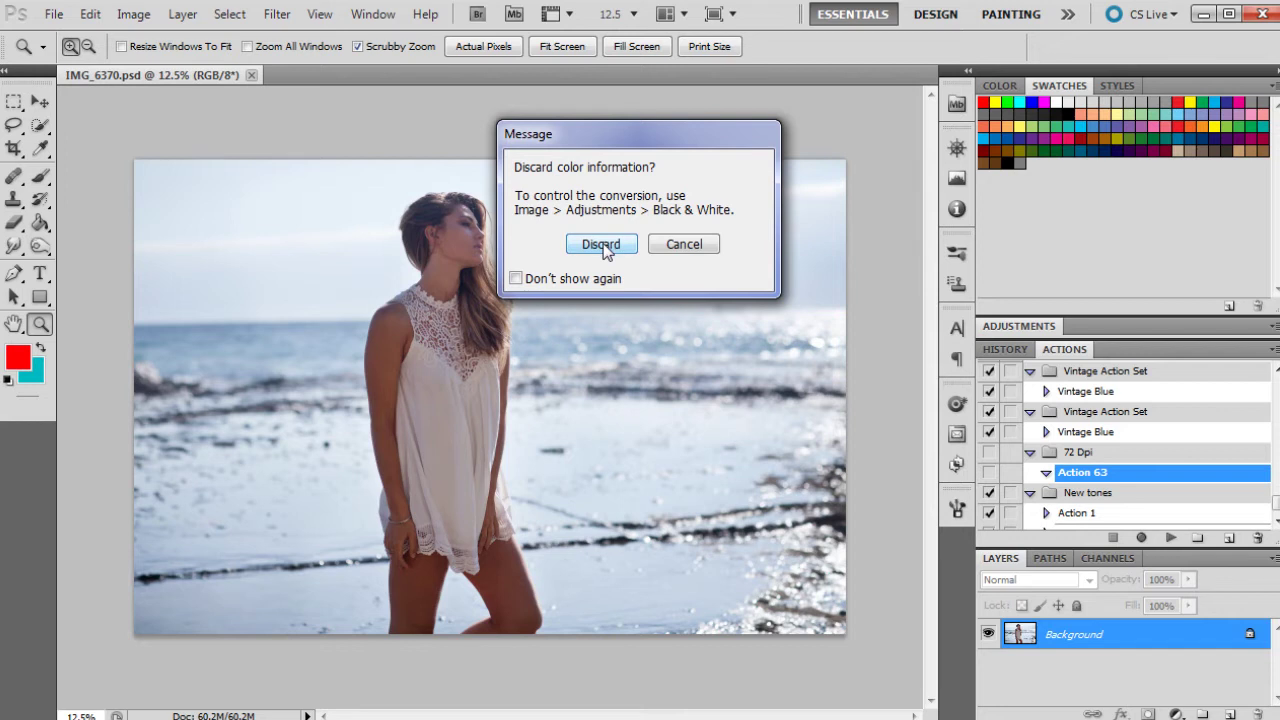
{"action": "left_click", "coordinate": [603, 246]}
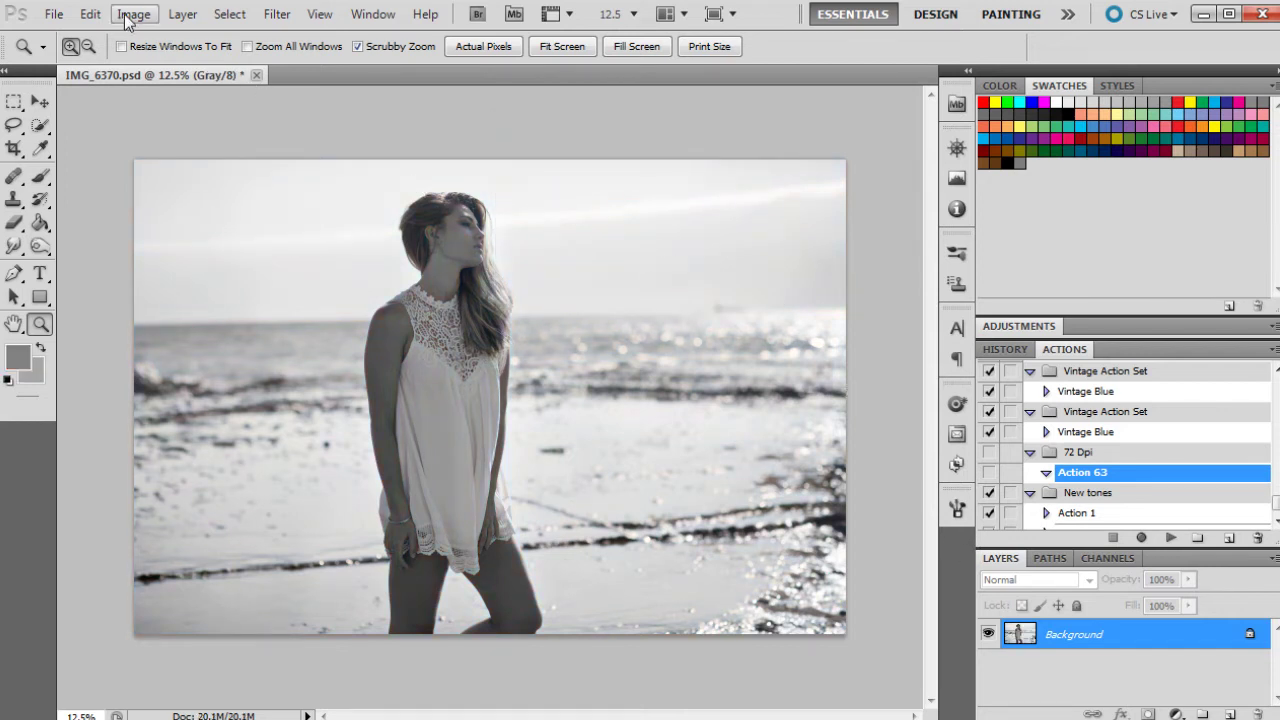
Switch the grayscale image to Duotone mode and move the Duotone Options window aside.
{"action": "left_click", "coordinate": [128, 22]}
{"action": "mouse_move", "coordinate": [118, 38]}
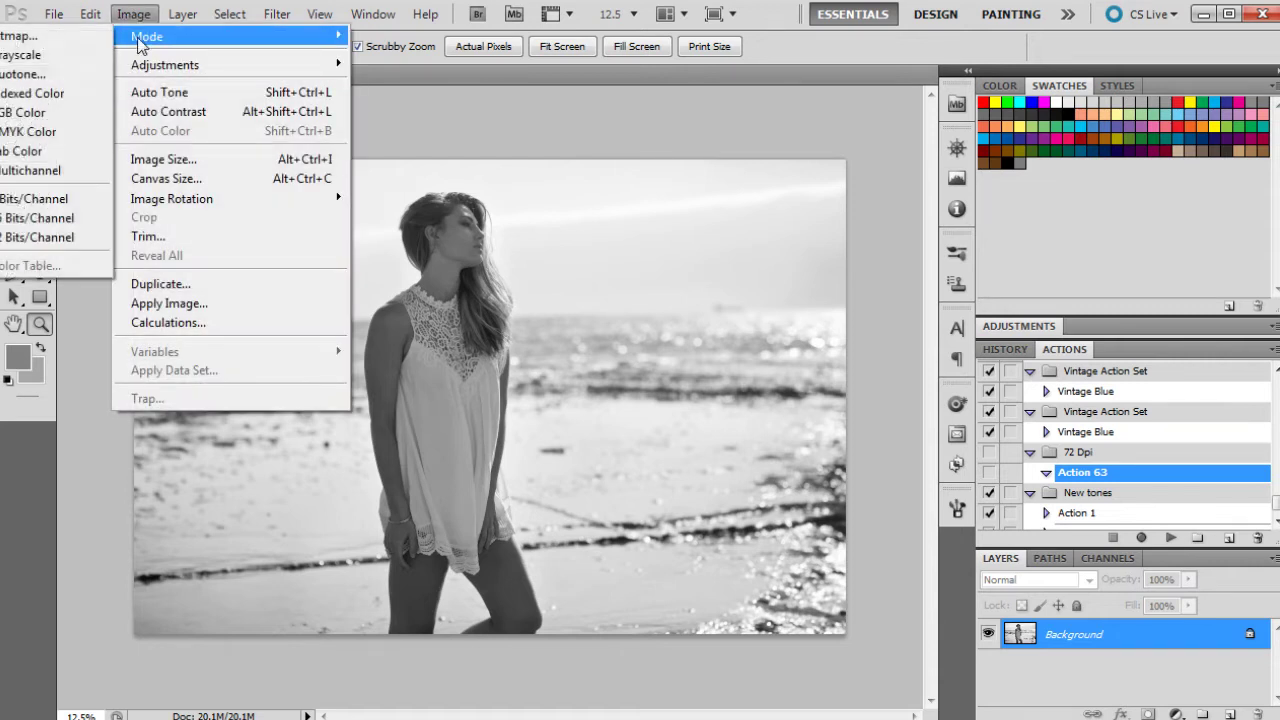
{"action": "left_click", "coordinate": [50, 74]}
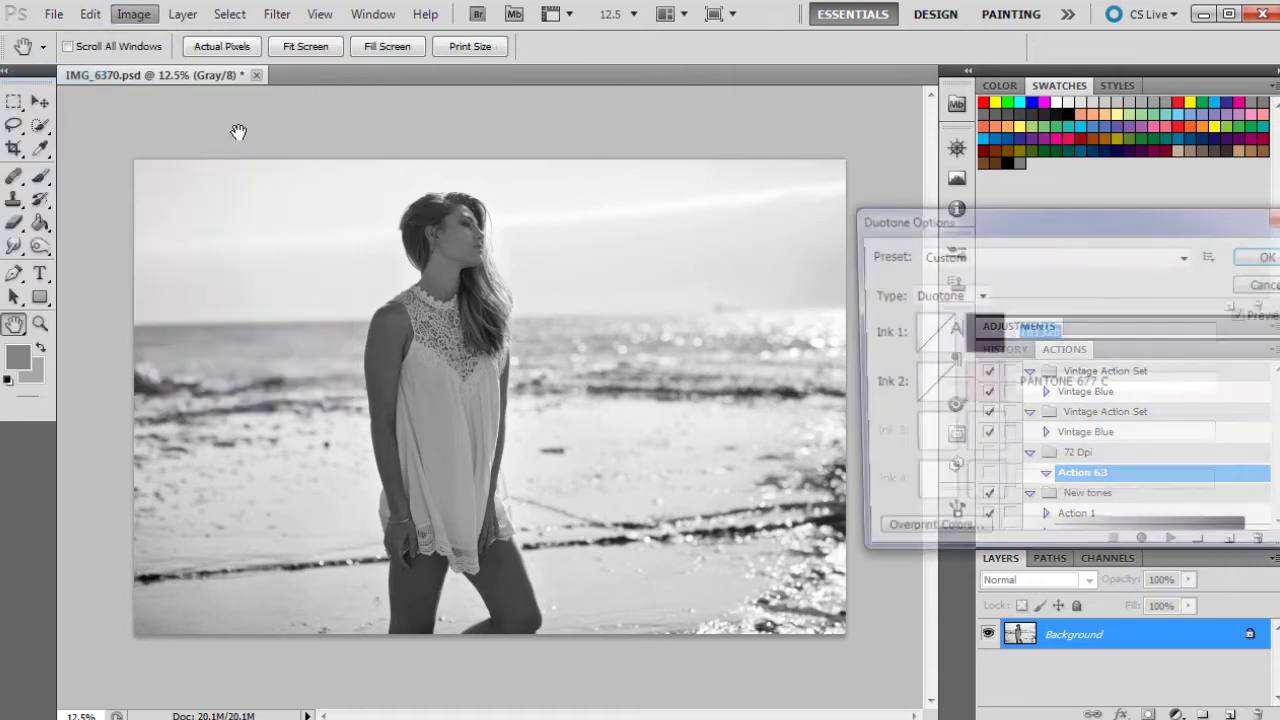
{"action": "left_click_drag", "start_coordinate": [1004, 221], "coordinate": [673, 177]}
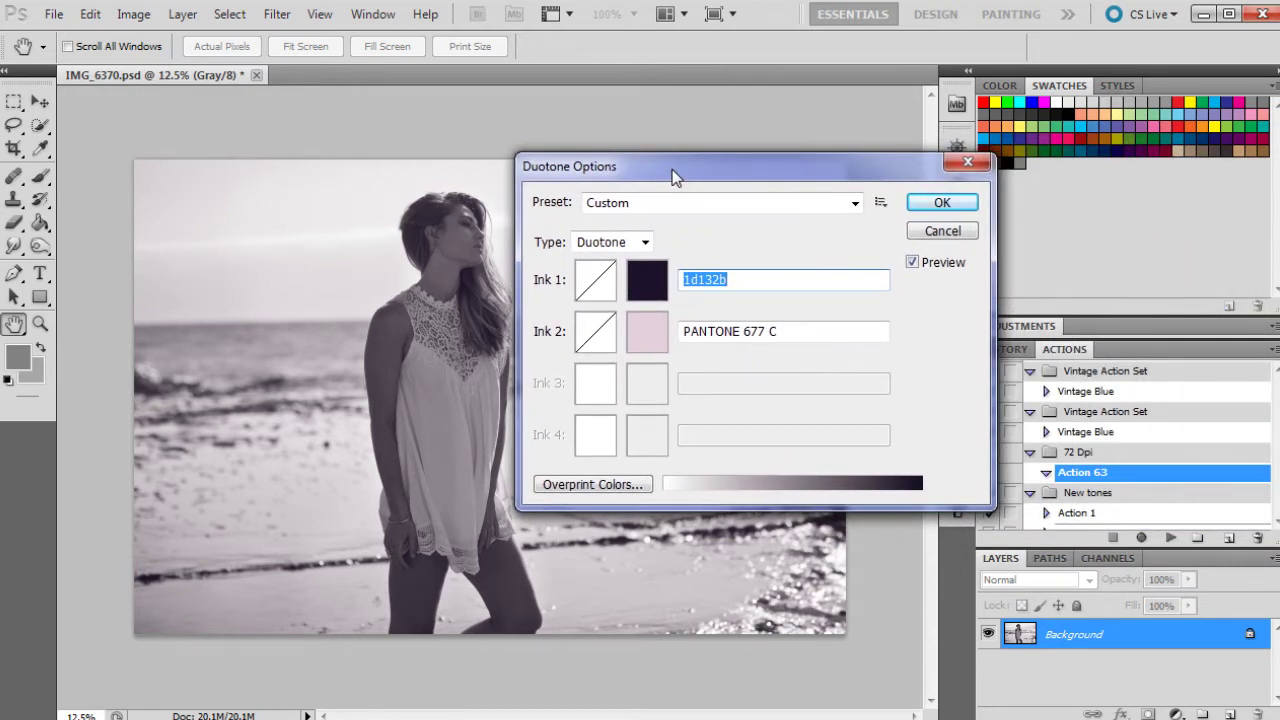
Set the type to Monotone and give Ink 1 the deep purple 1c0739.
{"action": "left_click", "coordinate": [645, 242]}
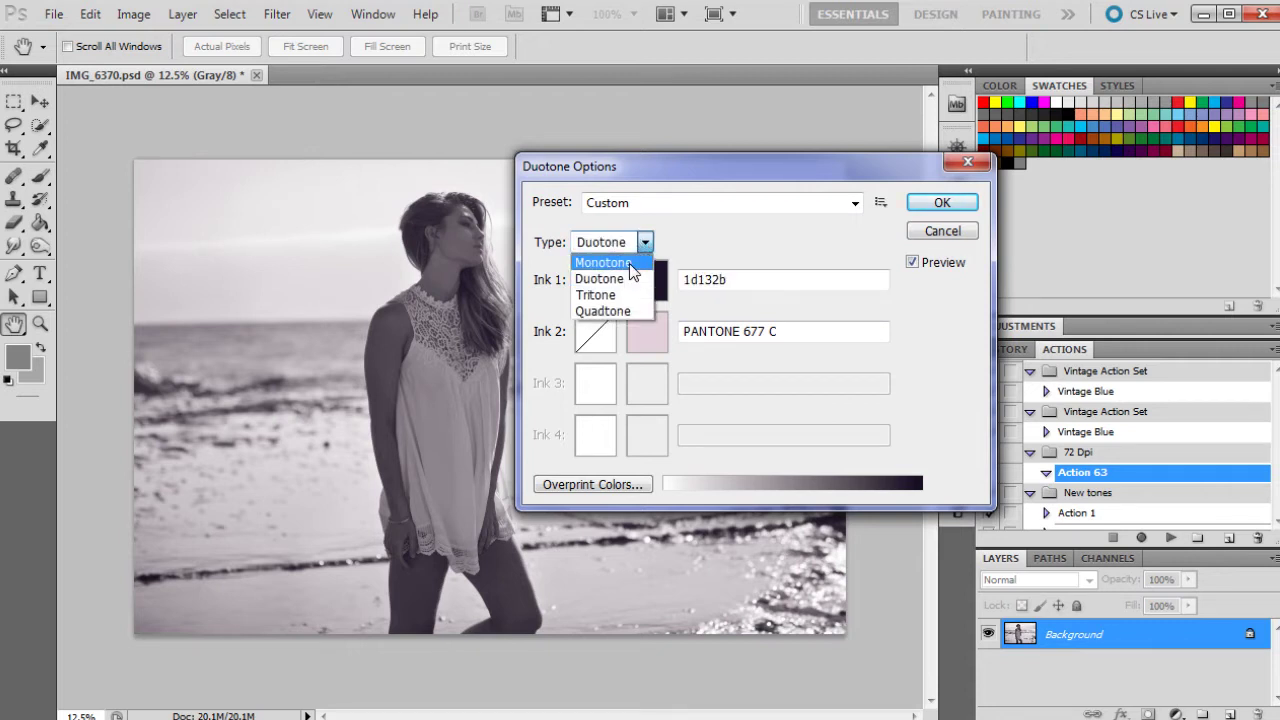
{"action": "left_click", "coordinate": [629, 263]}
{"action": "left_click", "coordinate": [648, 278]}
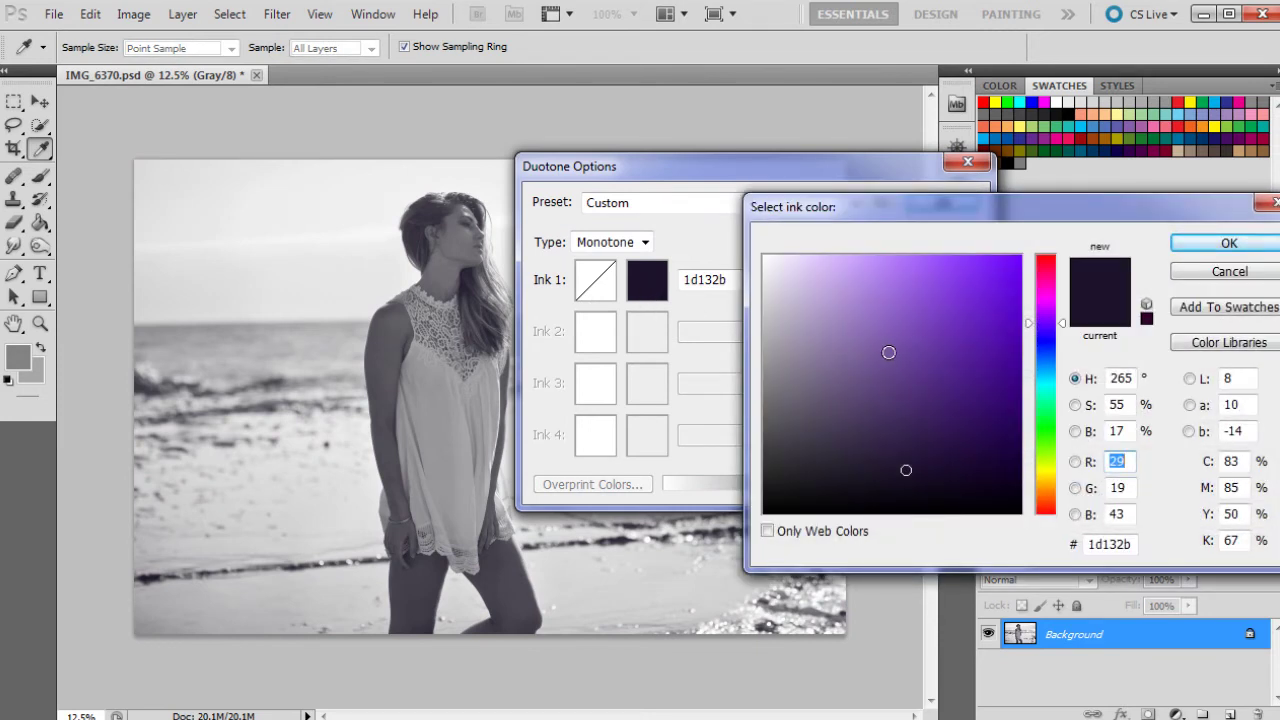
{"action": "left_click", "coordinate": [889, 352]}
{"action": "left_click", "coordinate": [774, 331]}
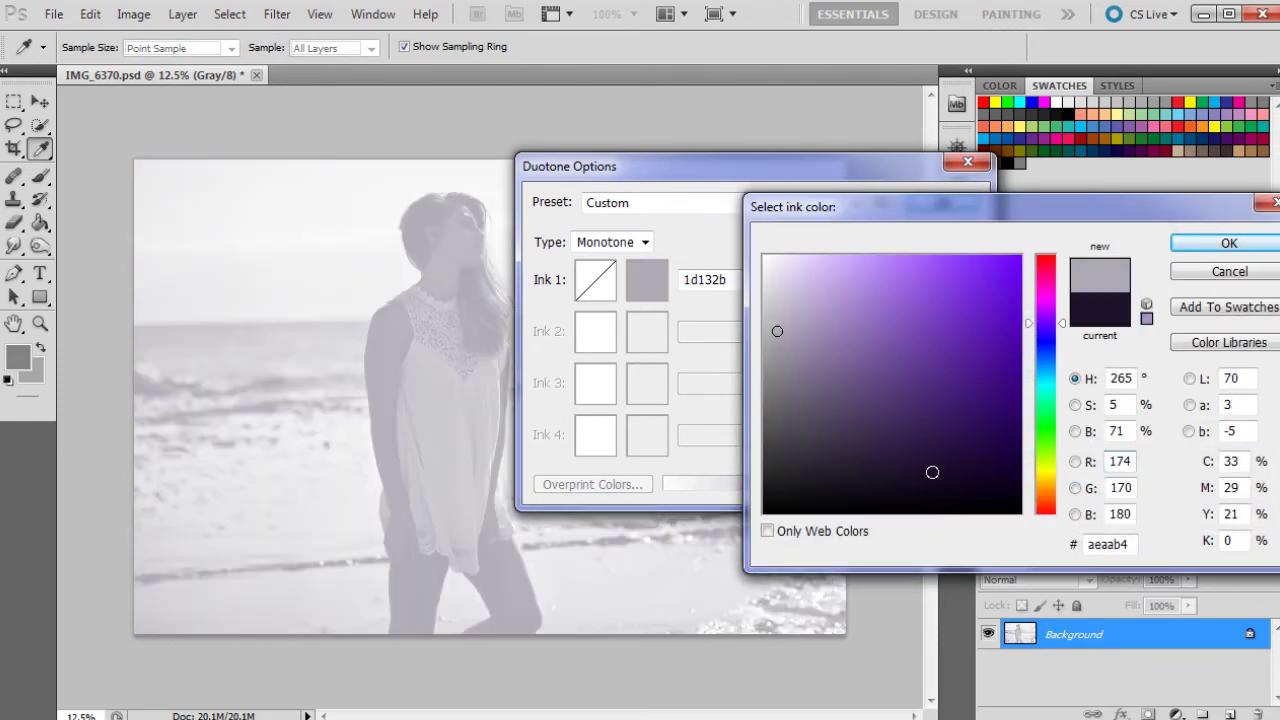
{"action": "left_click", "coordinate": [932, 472]}
{"action": "left_click", "coordinate": [990, 456]}
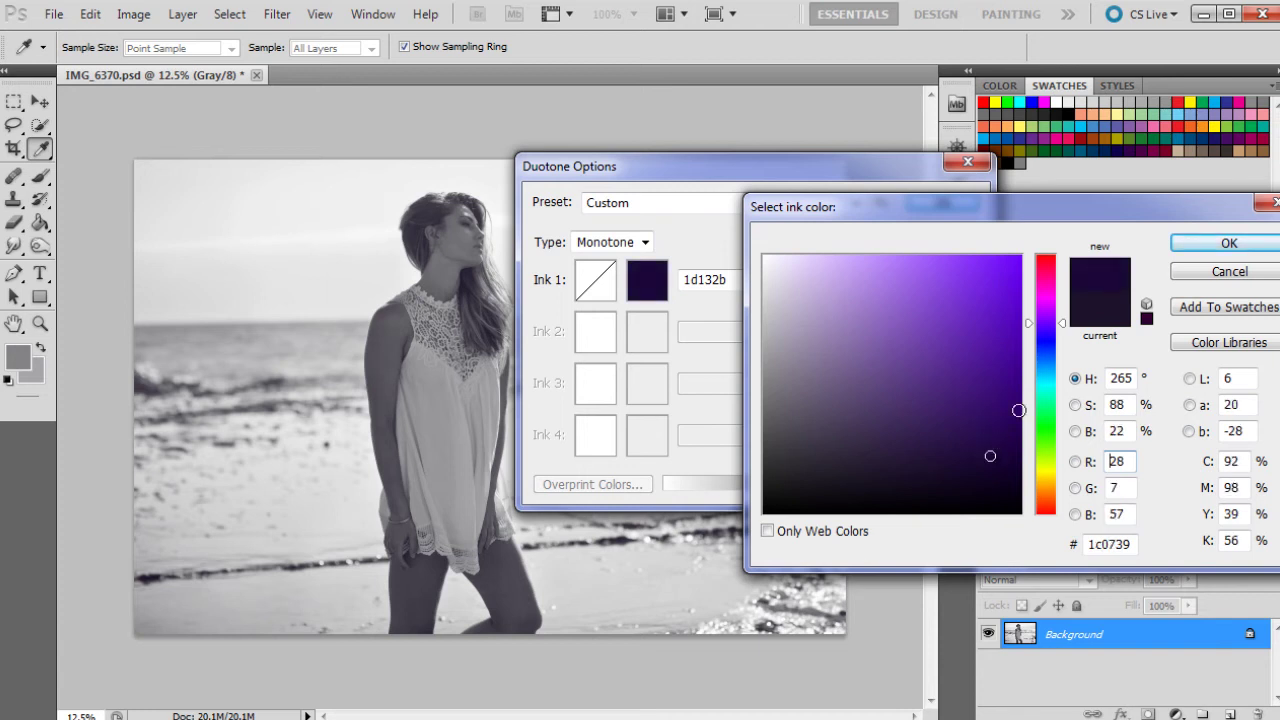
{"action": "left_click", "coordinate": [1201, 243]}
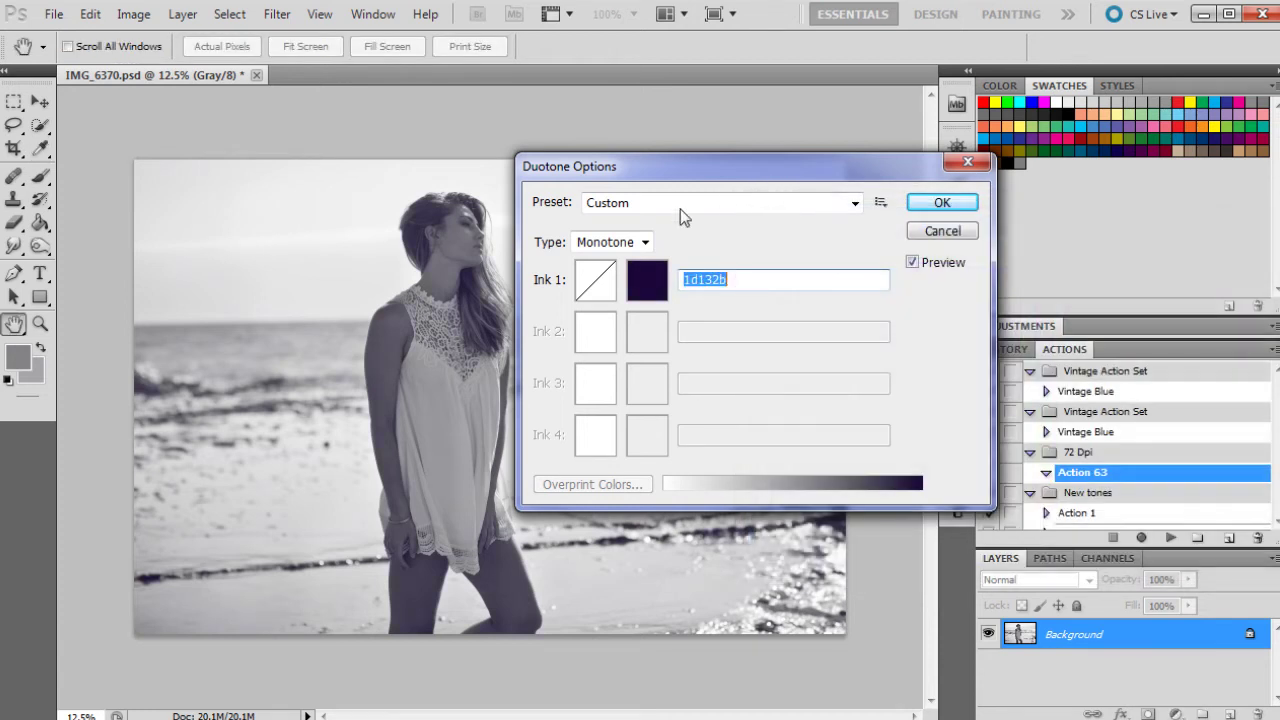
Try the Tritone type, then set the type back to Duotone.
{"action": "left_click", "coordinate": [616, 245]}
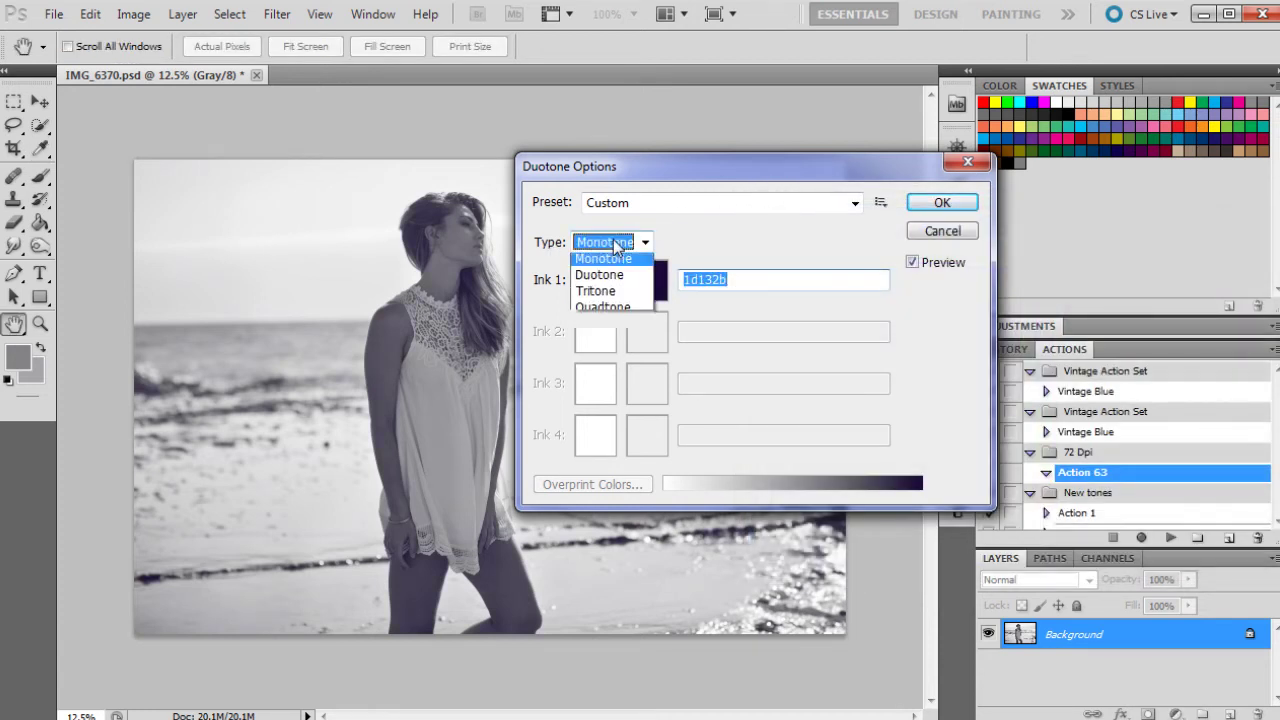
{"action": "left_click", "coordinate": [603, 295]}
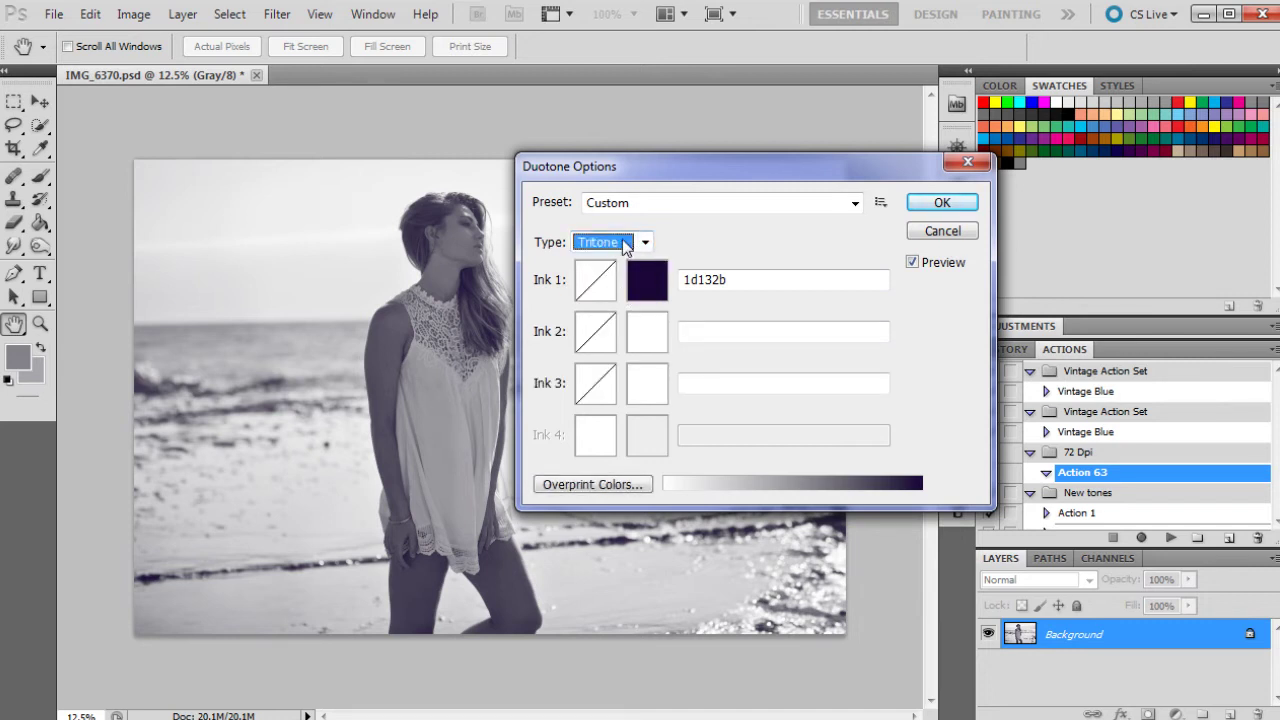
{"action": "left_click", "coordinate": [628, 245]}
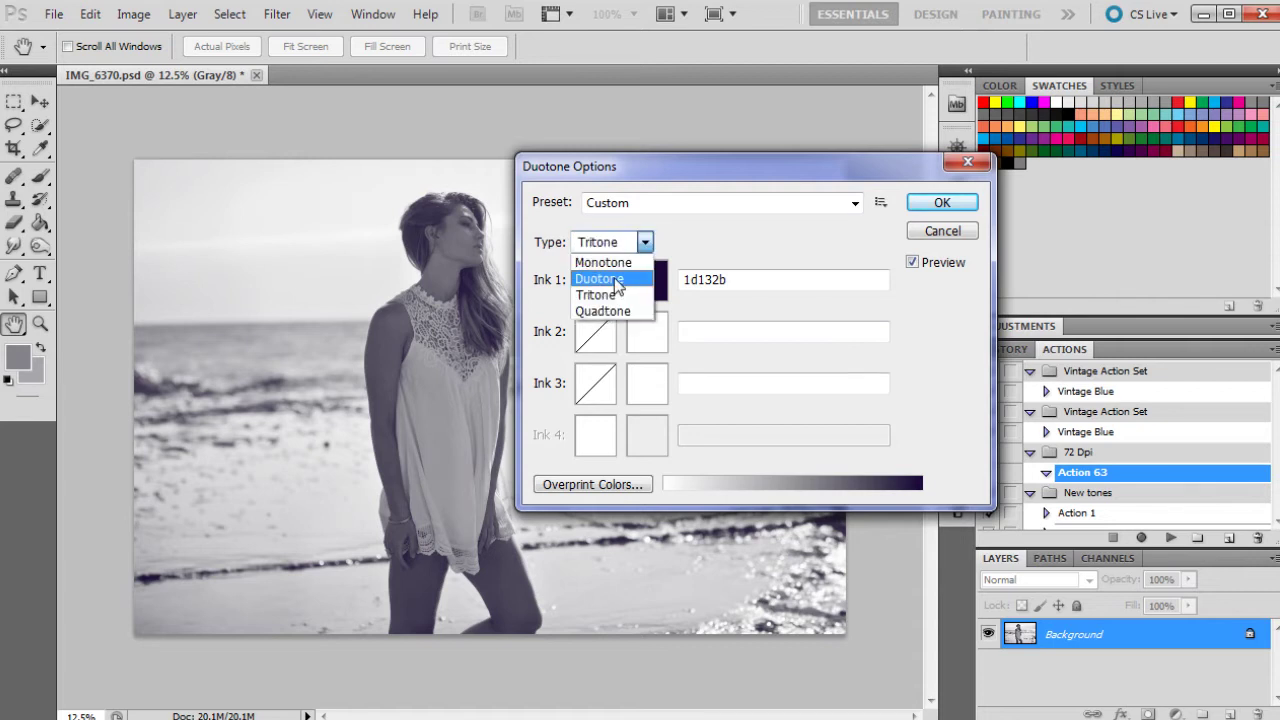
{"action": "left_click", "coordinate": [617, 284]}
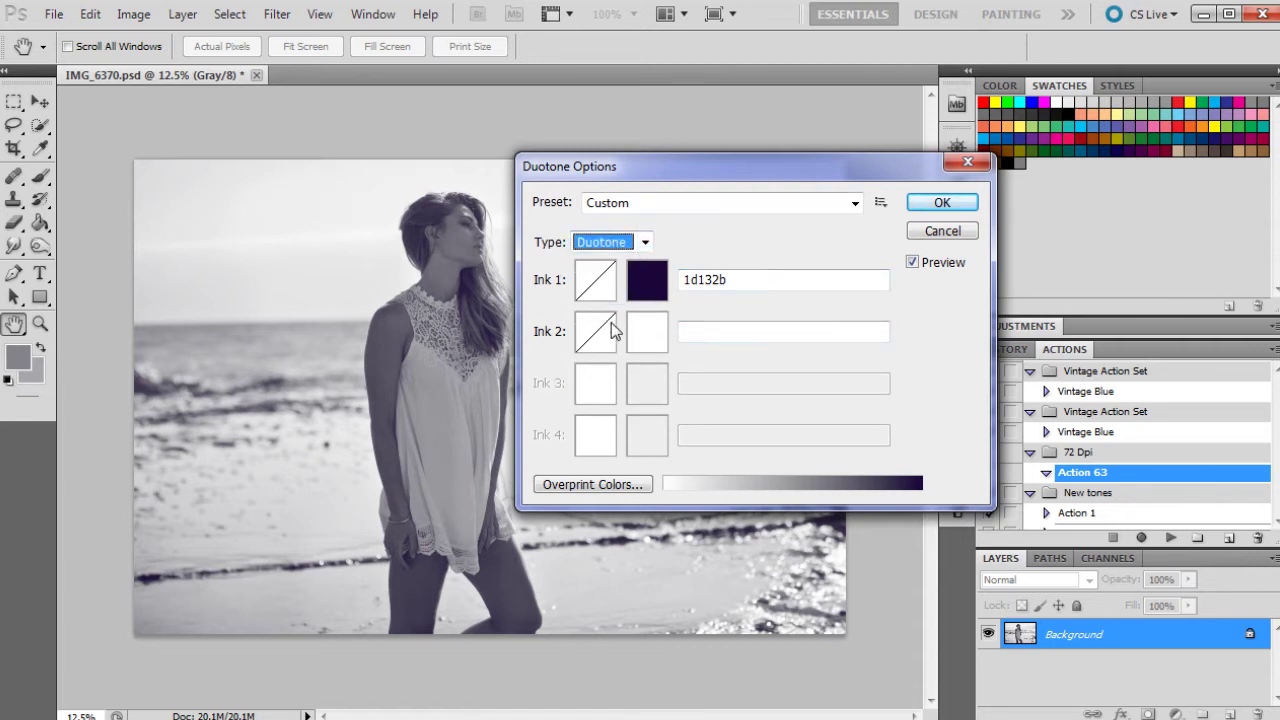
{"action": "left_click", "coordinate": [648, 286]}
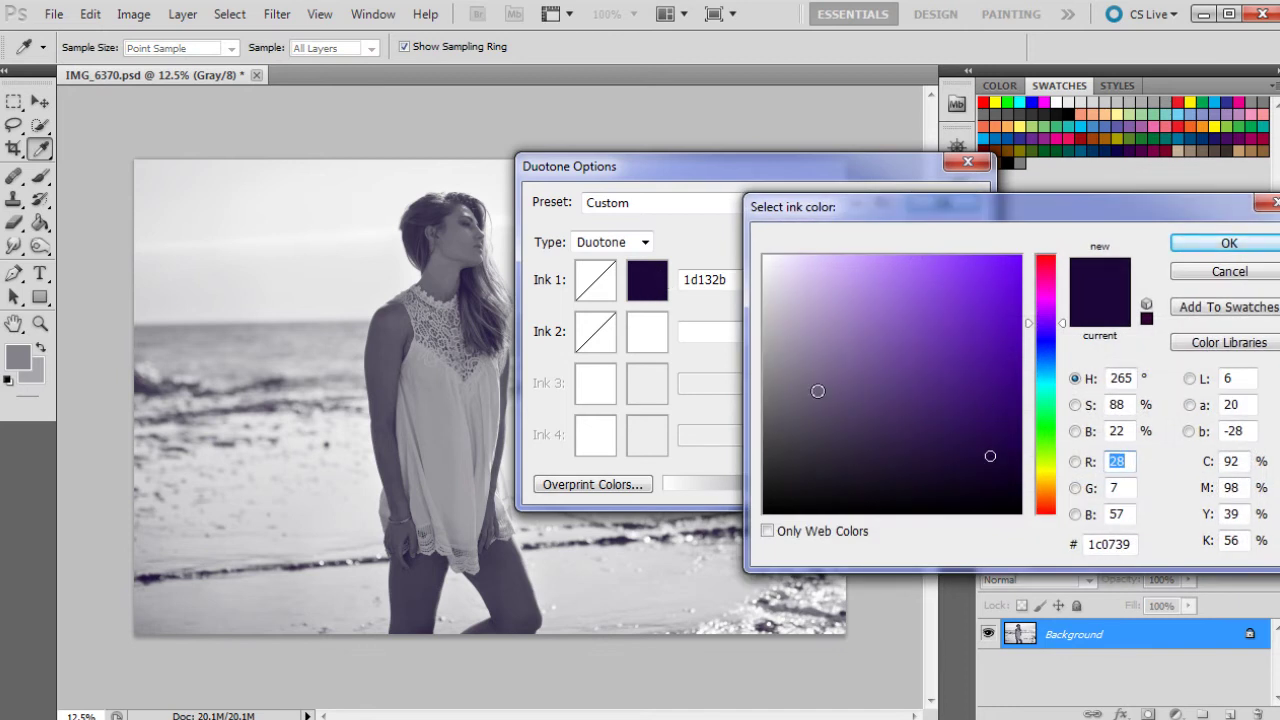
{"action": "left_click", "coordinate": [853, 411]}
{"action": "left_click", "coordinate": [994, 343]}
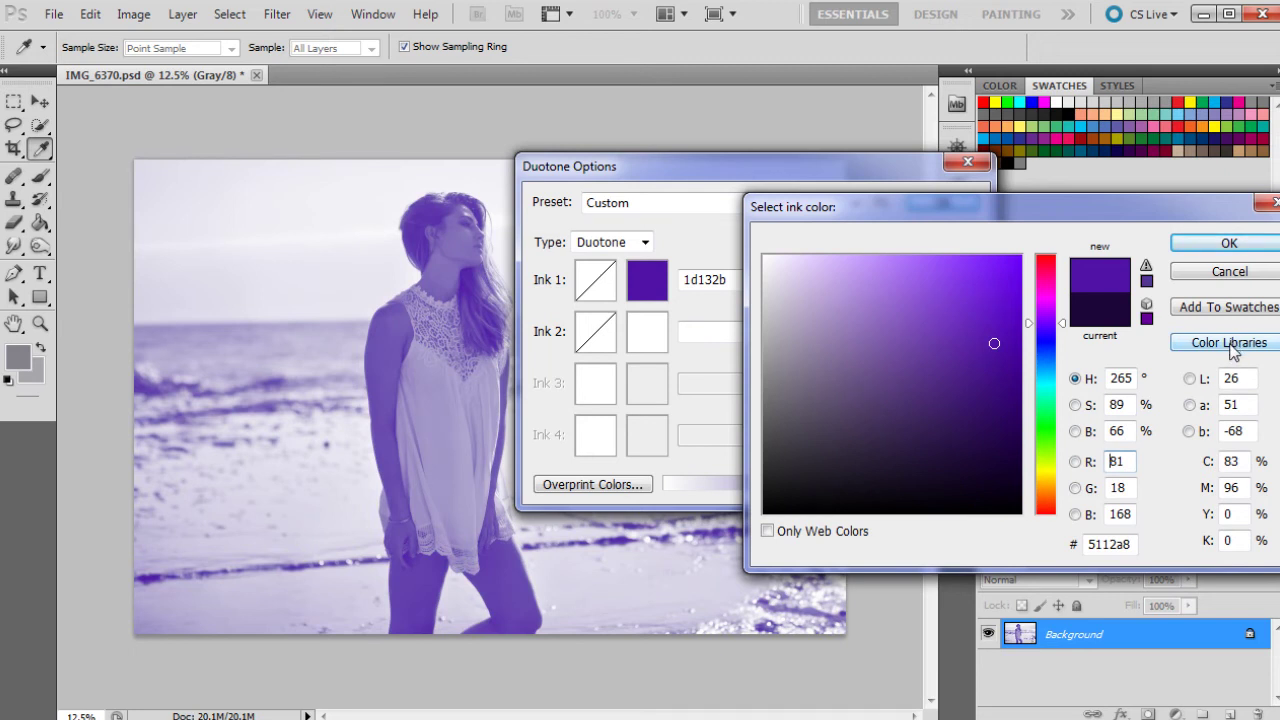
{"action": "left_click", "coordinate": [1208, 343]}
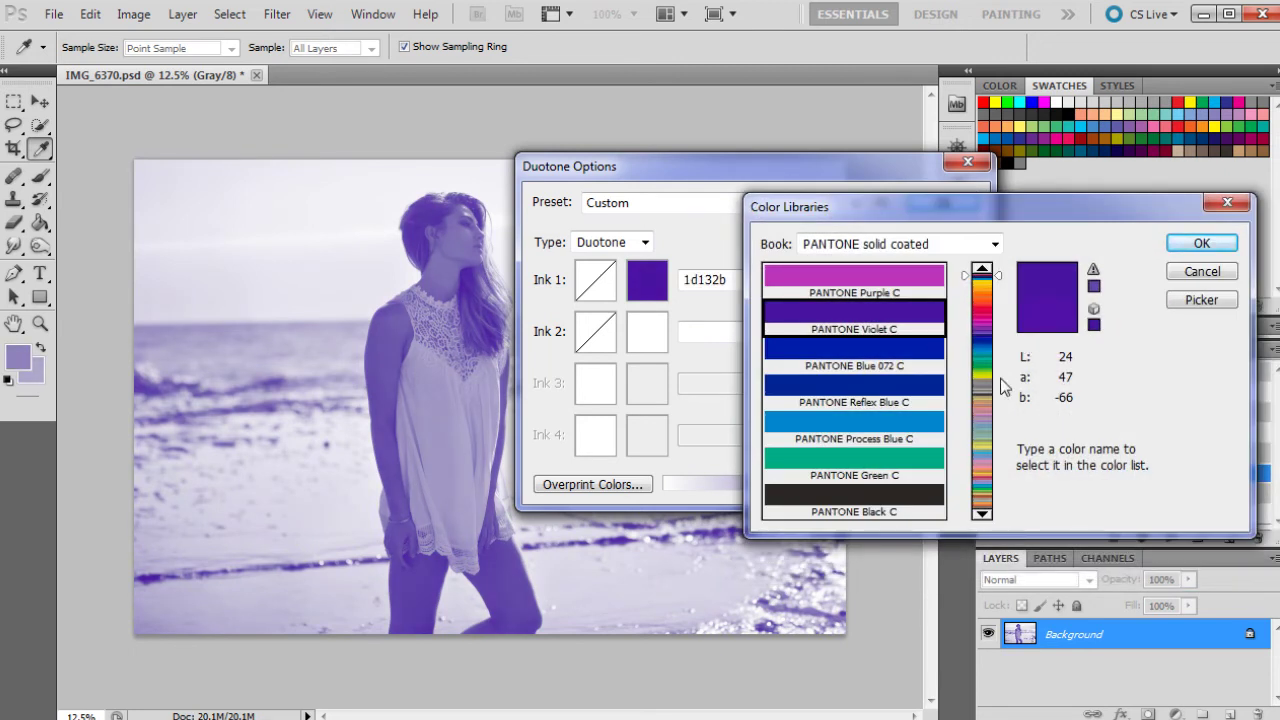
{"action": "left_click", "coordinate": [990, 320]}
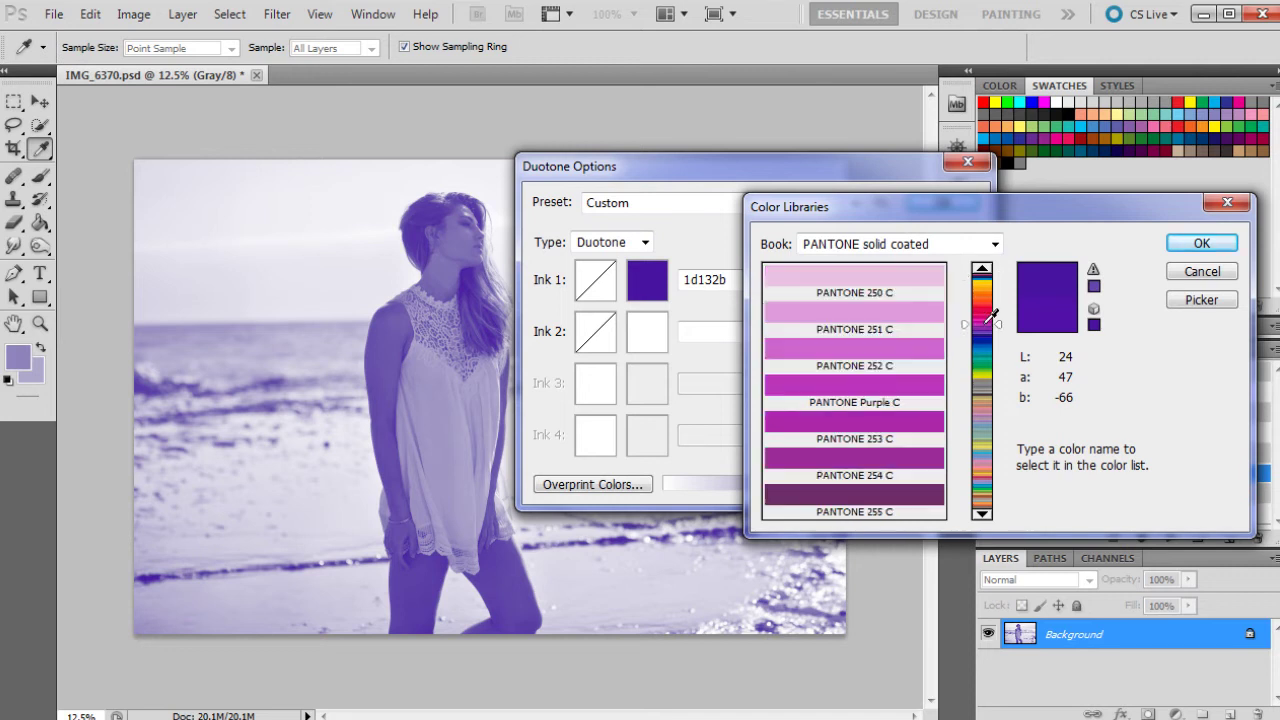
{"action": "left_click", "coordinate": [984, 416]}
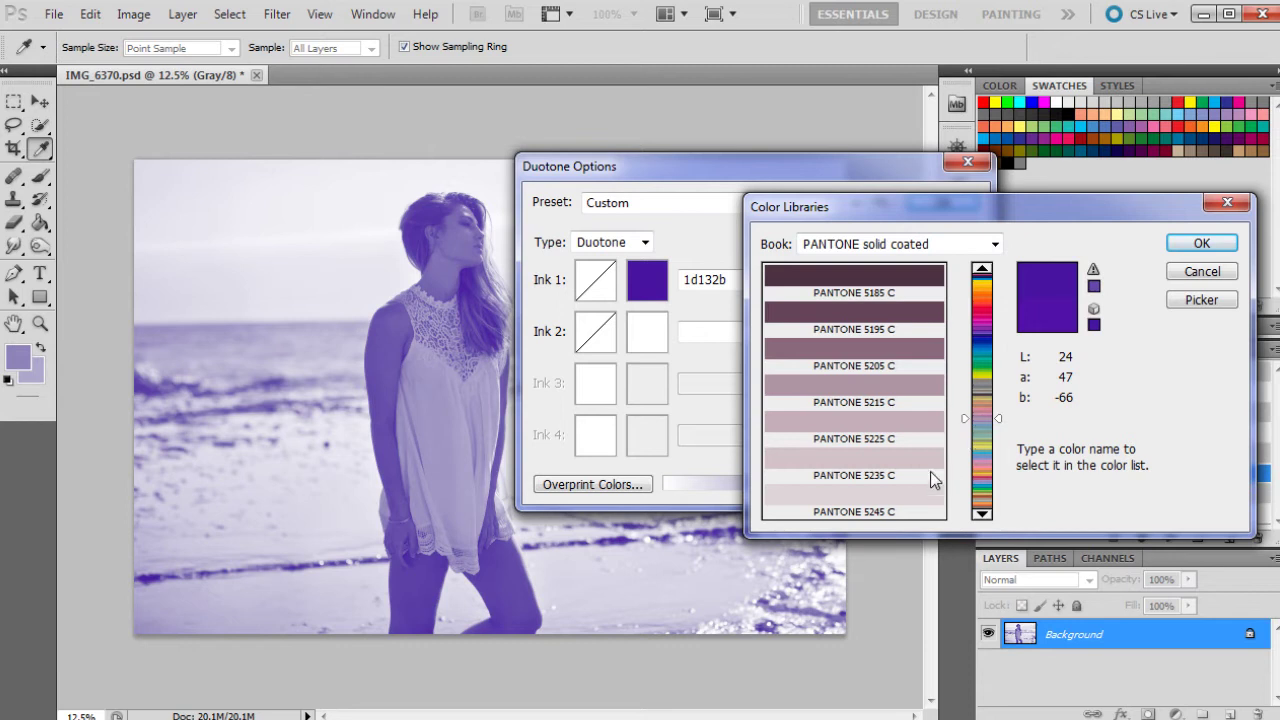
{"action": "left_click", "coordinate": [989, 401]}
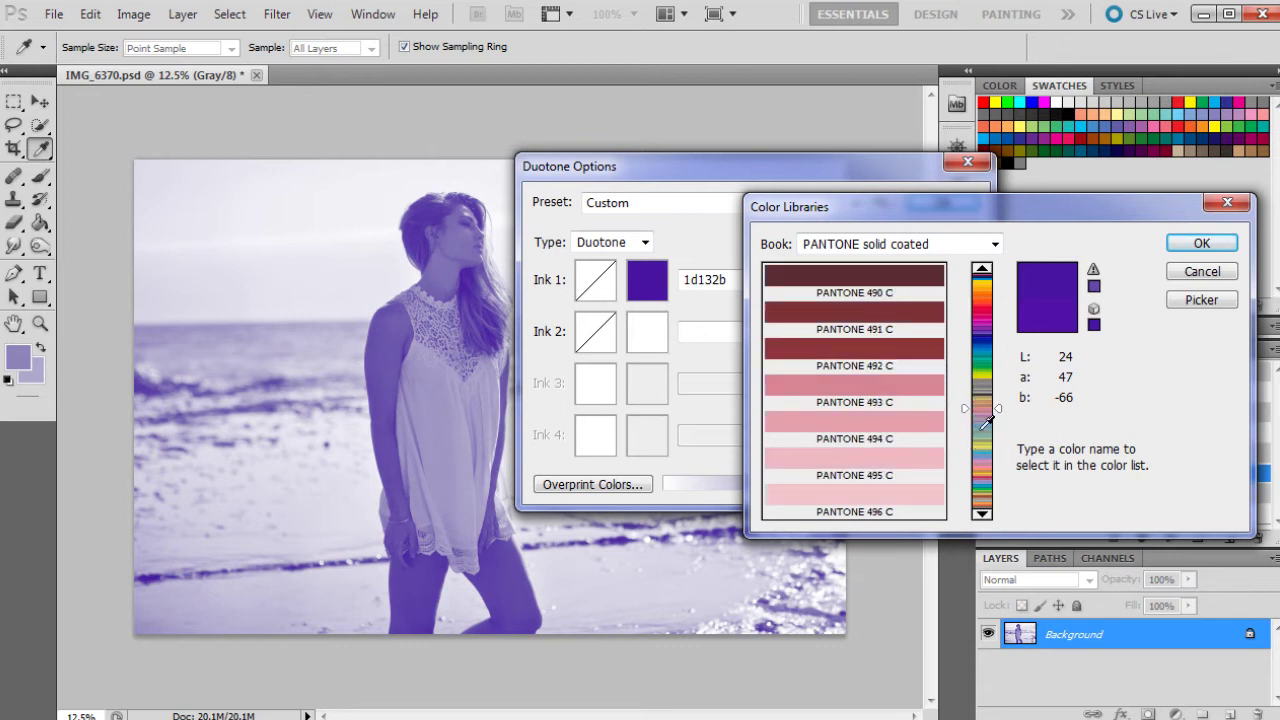
{"action": "key", "text": "Return"}
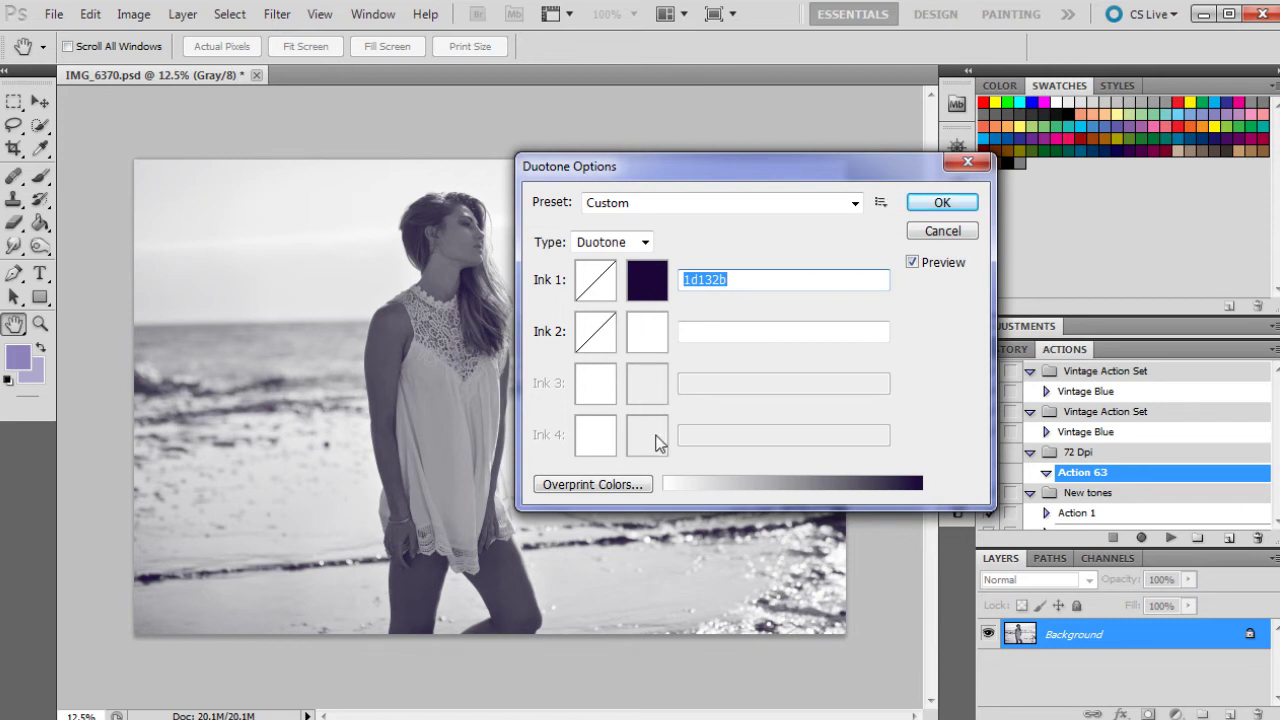
Change Ink 1 to the very dark muted purple 2b1e3d and accept it.
{"action": "left_click", "coordinate": [646, 284]}
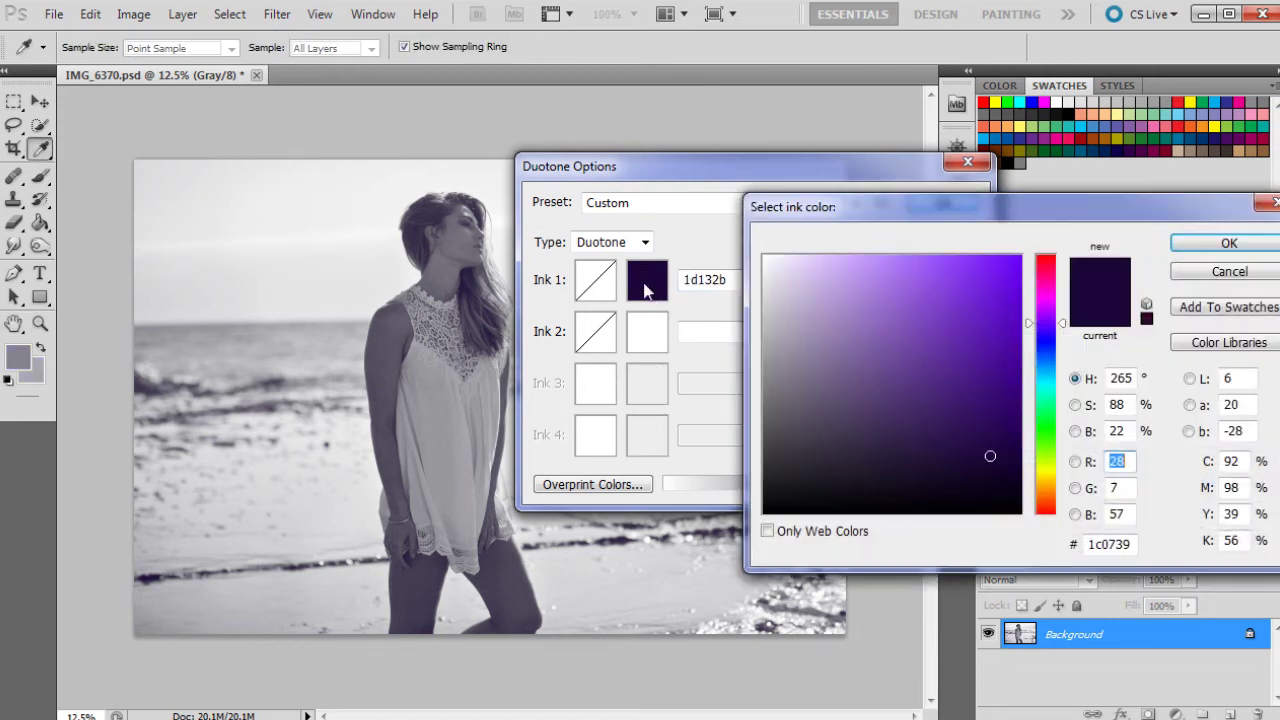
{"action": "left_click", "coordinate": [890, 374]}
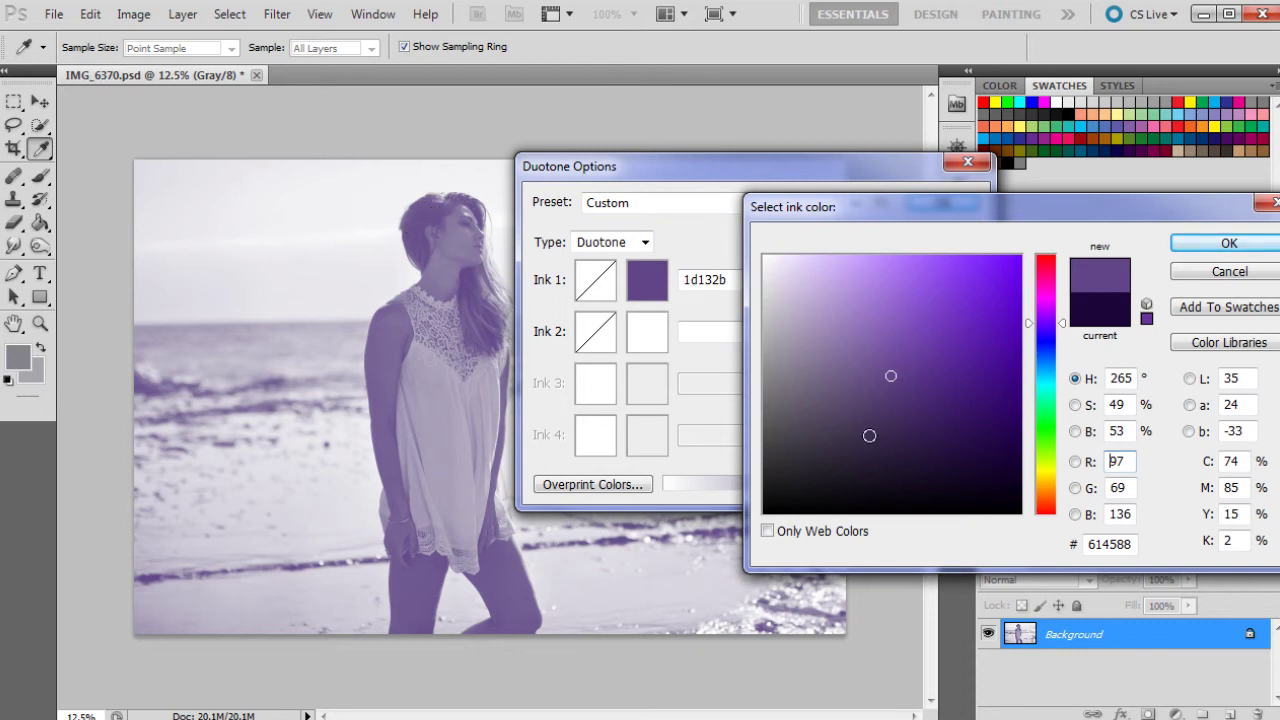
{"action": "left_click_drag", "start_coordinate": [957, 409], "coordinate": [909, 435]}
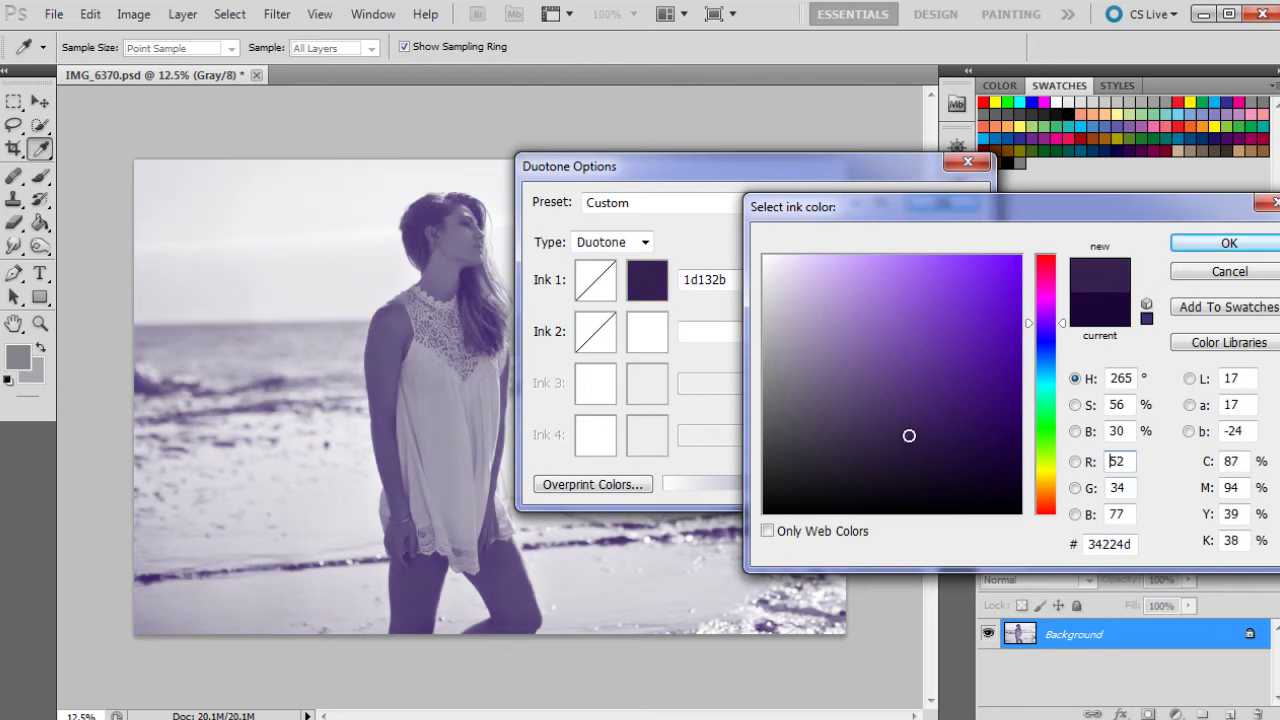
{"action": "left_click", "coordinate": [868, 445]}
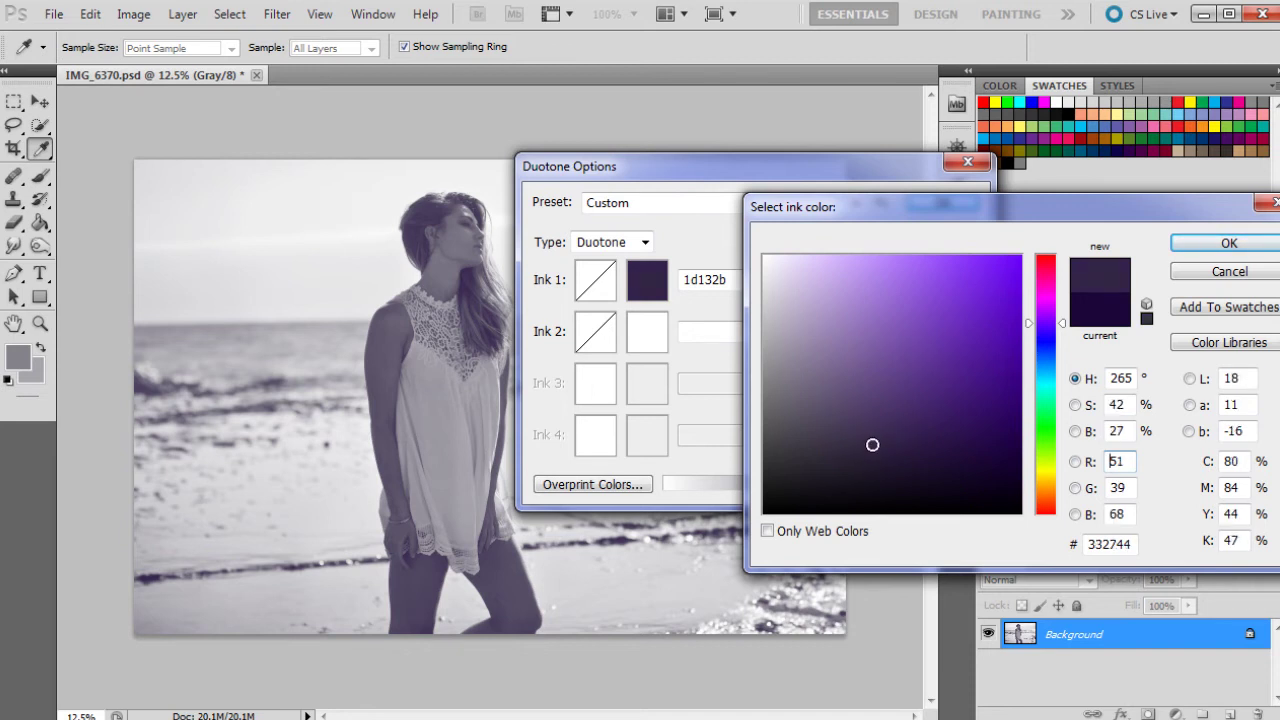
{"action": "left_click_drag", "start_coordinate": [868, 447], "coordinate": [859, 447]}
{"action": "left_click", "coordinate": [870, 446]}
{"action": "left_click", "coordinate": [878, 444]}
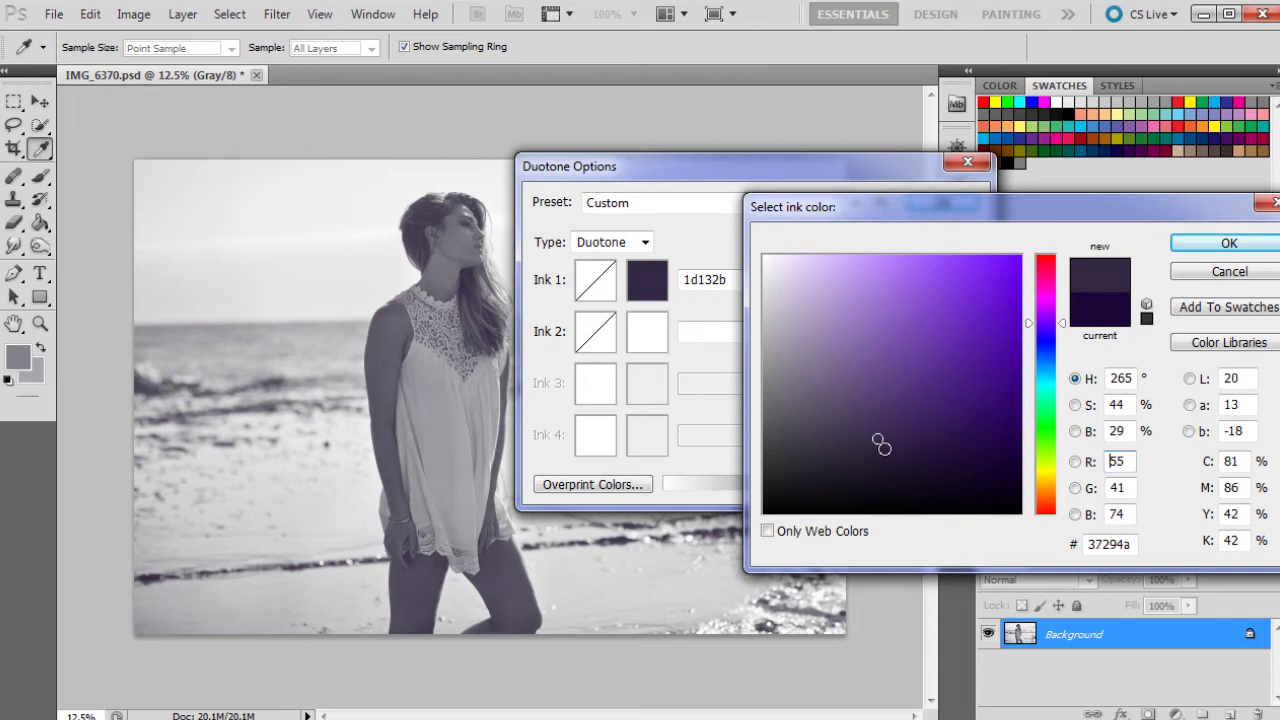
{"action": "left_click", "coordinate": [889, 450]}
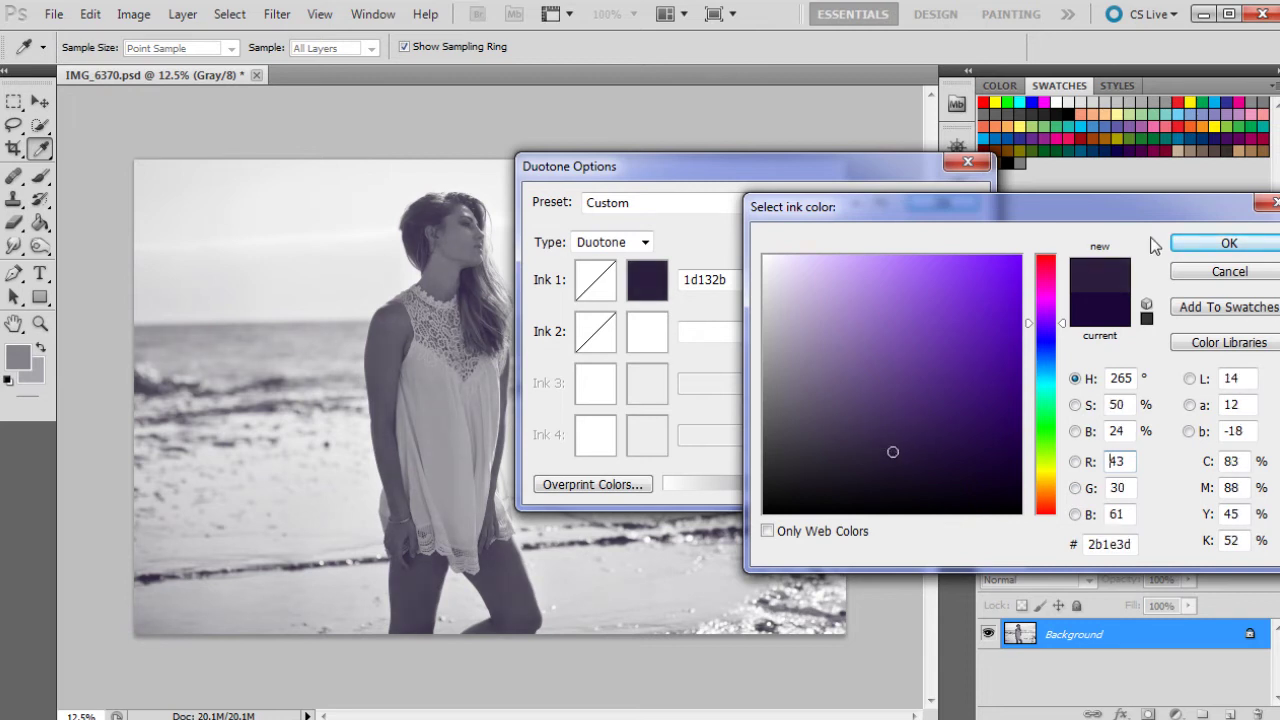
{"action": "left_click", "coordinate": [1225, 245]}
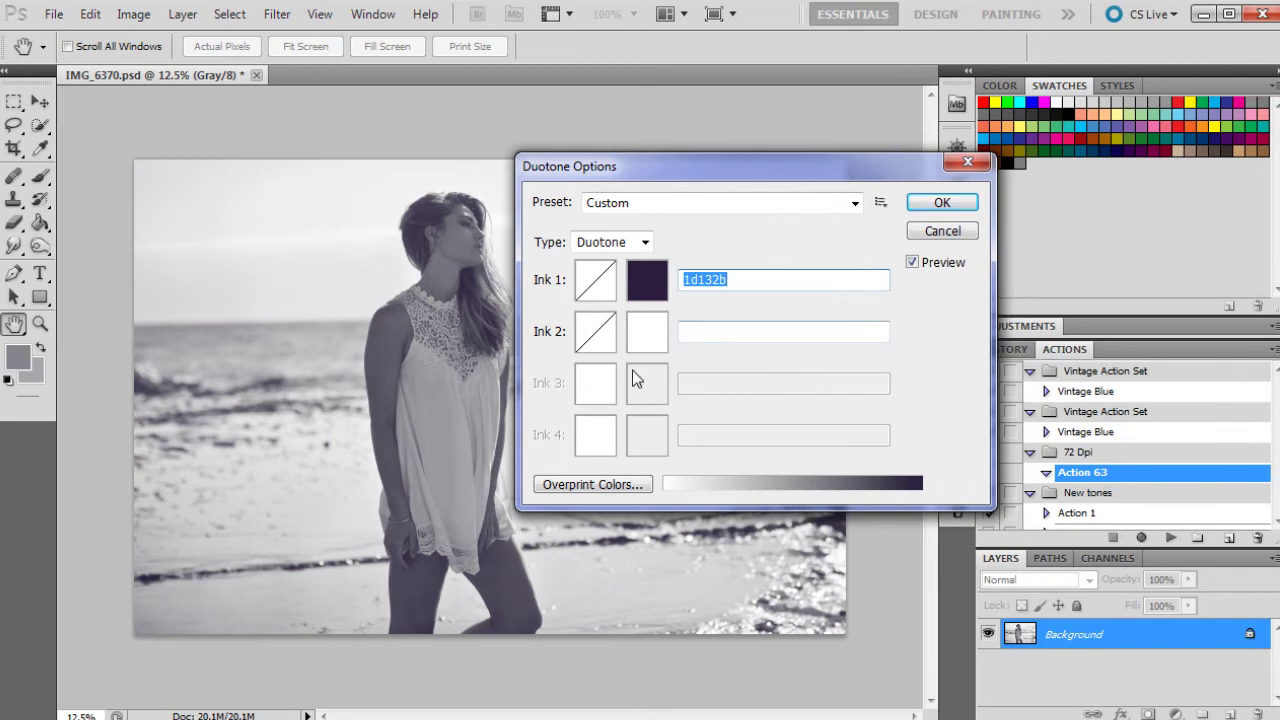
Browse Pantone inks for Ink 2, trying PANTONE 7401 C, 304 C and 5595 C.
{"action": "left_click", "coordinate": [655, 338]}
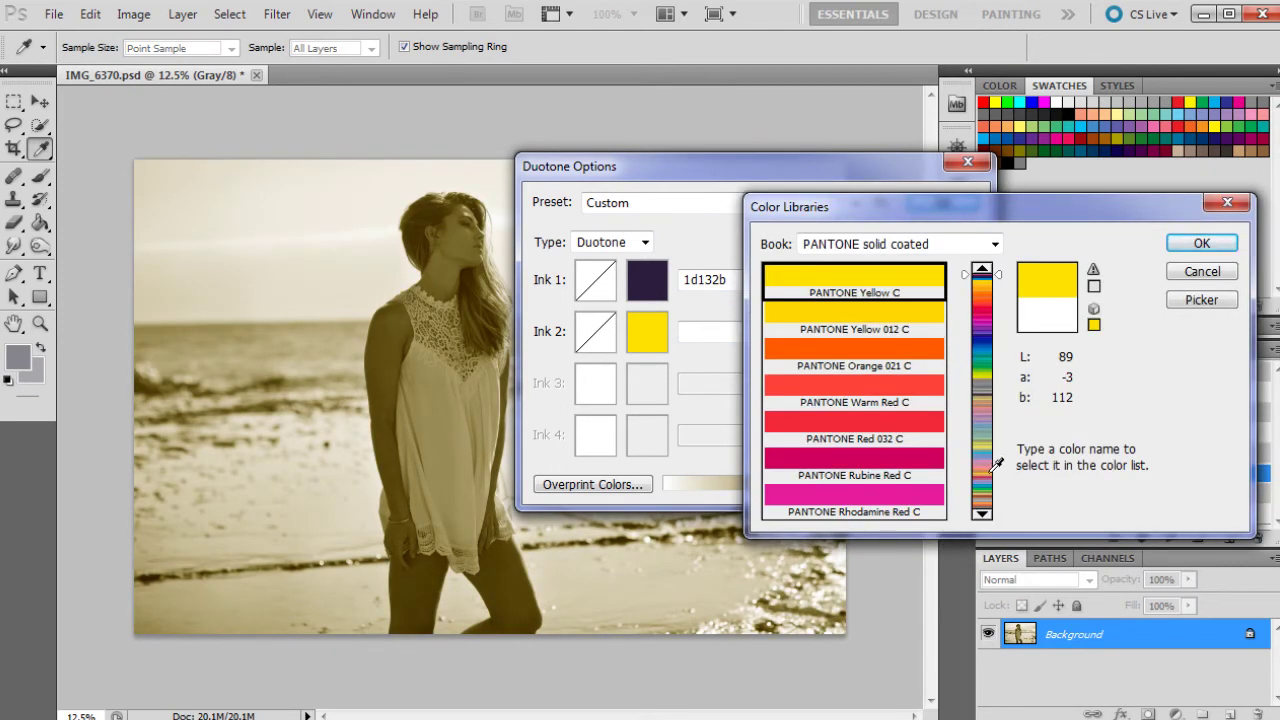
{"action": "left_click", "coordinate": [992, 470]}
{"action": "left_click", "coordinate": [906, 289]}
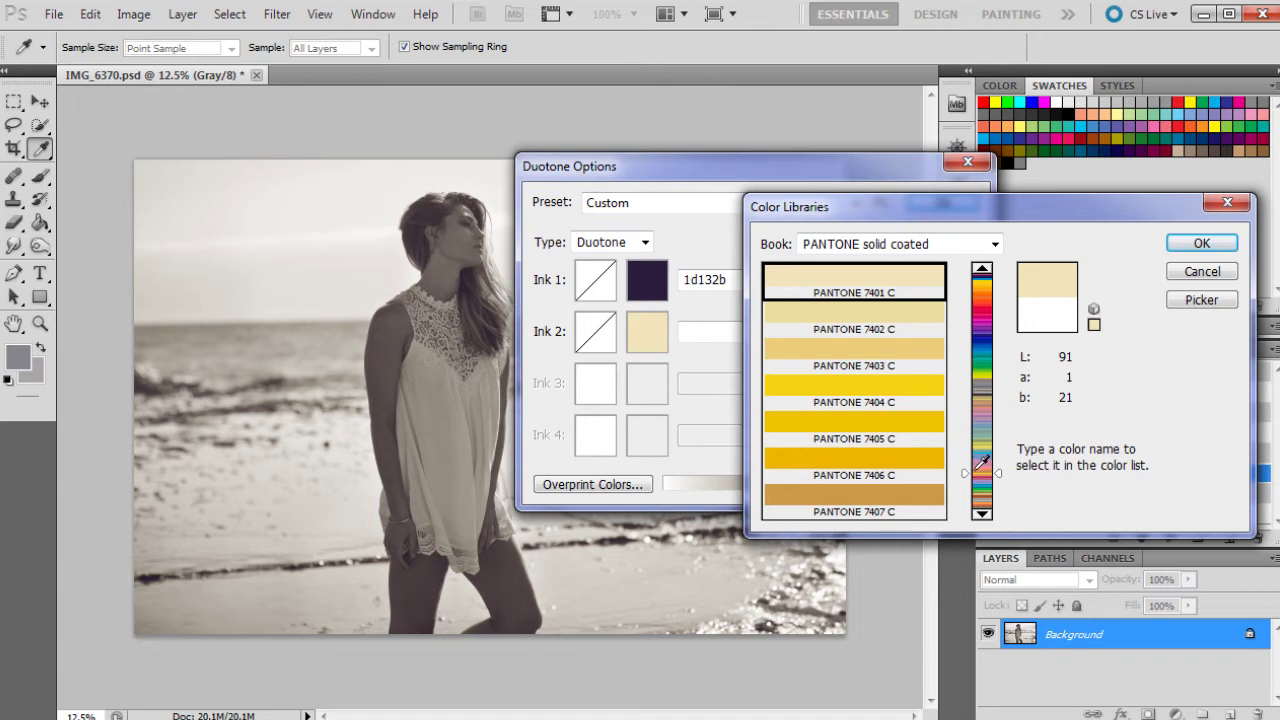
{"action": "left_click", "coordinate": [986, 346]}
{"action": "left_click", "coordinate": [916, 280]}
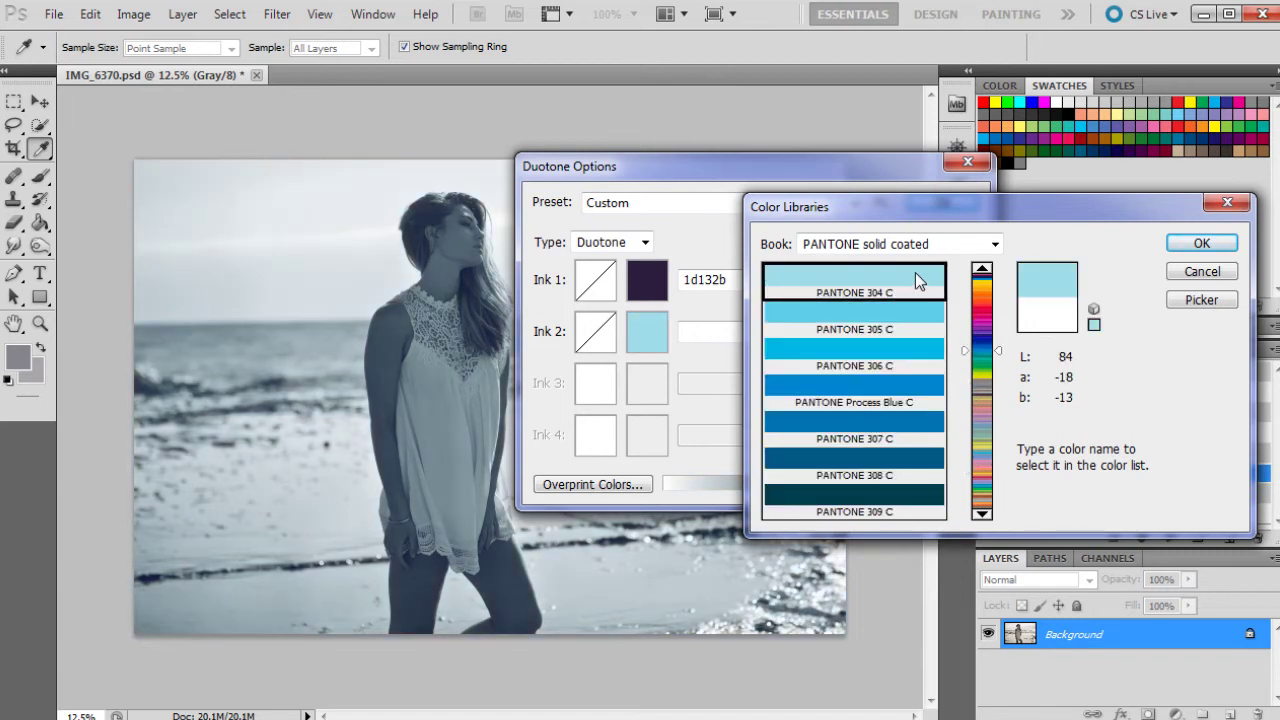
{"action": "left_click", "coordinate": [995, 432]}
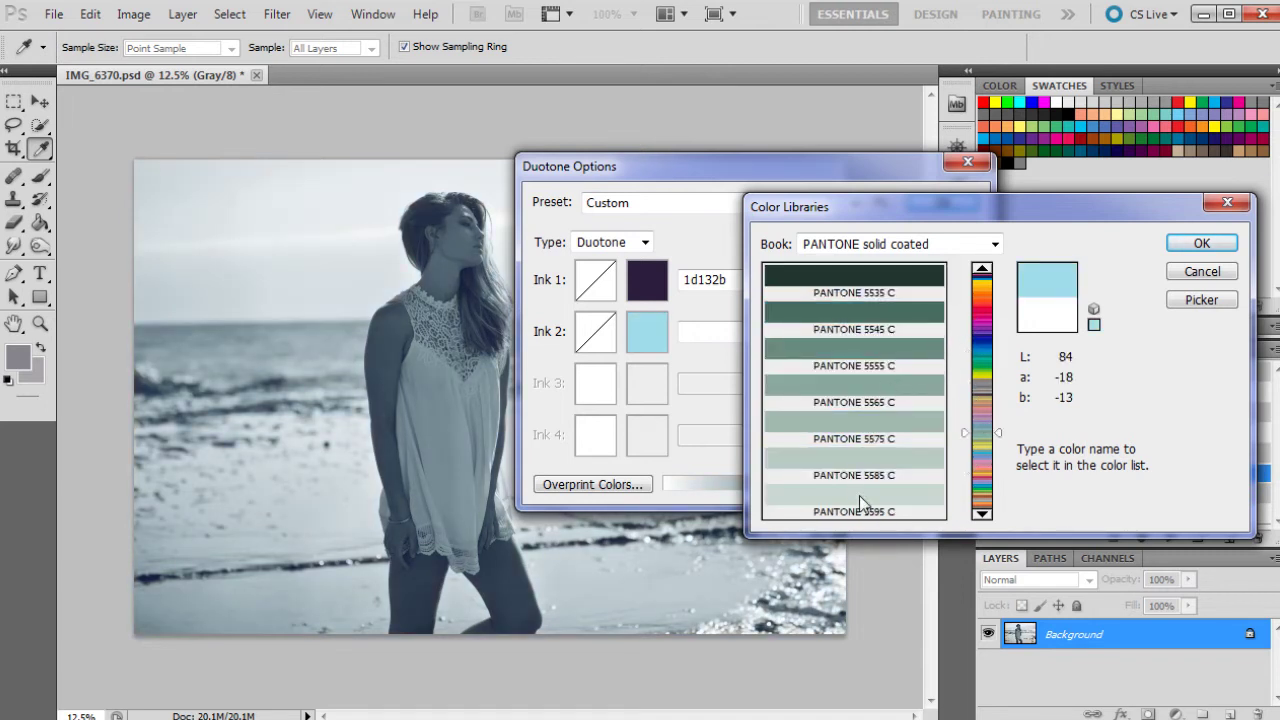
{"action": "left_click", "coordinate": [995, 420]}
{"action": "left_click", "coordinate": [995, 428]}
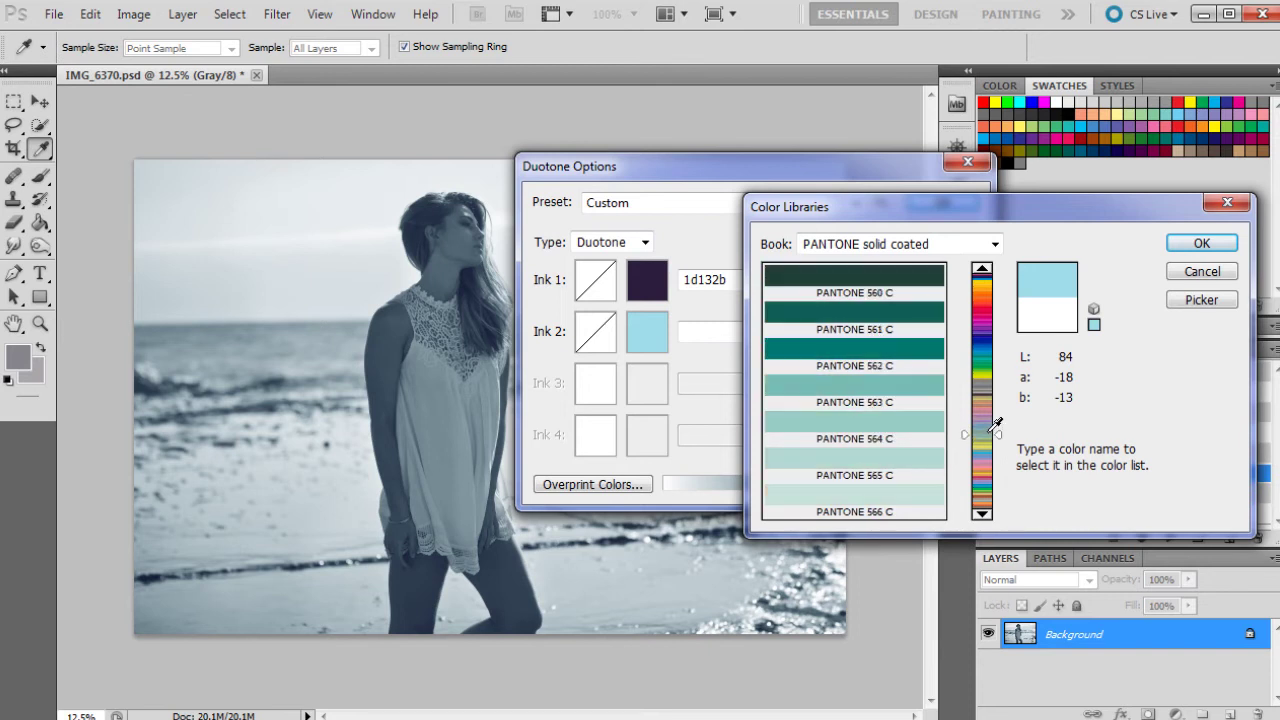
{"action": "left_click", "coordinate": [995, 430]}
{"action": "left_click", "coordinate": [880, 500]}
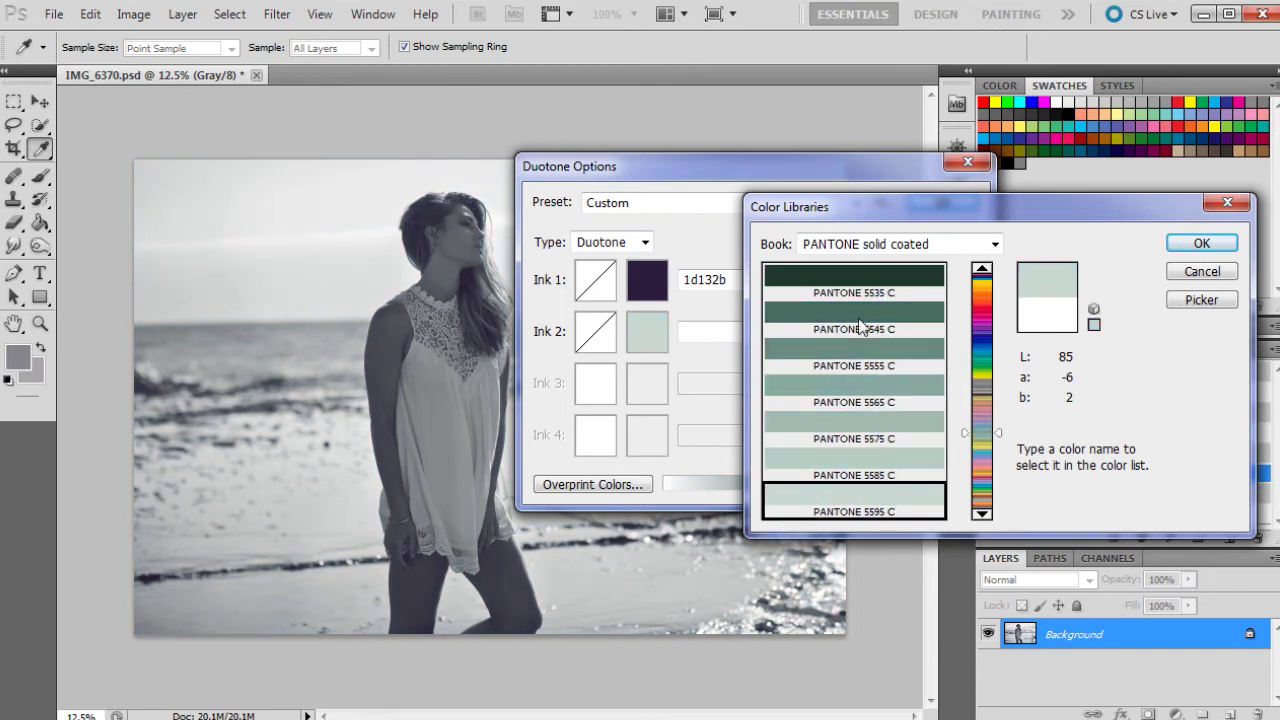
Pick PANTONE 5665 C, then refine Ink 2 to the pale near-neutral grey d7d8d7.
{"action": "mouse_move", "coordinate": [887, 214]}
{"action": "left_mouse_down"}
{"action": "mouse_move", "coordinate": [947, 203]}
{"action": "mouse_move", "coordinate": [800, 206]}
{"action": "left_mouse_up"}
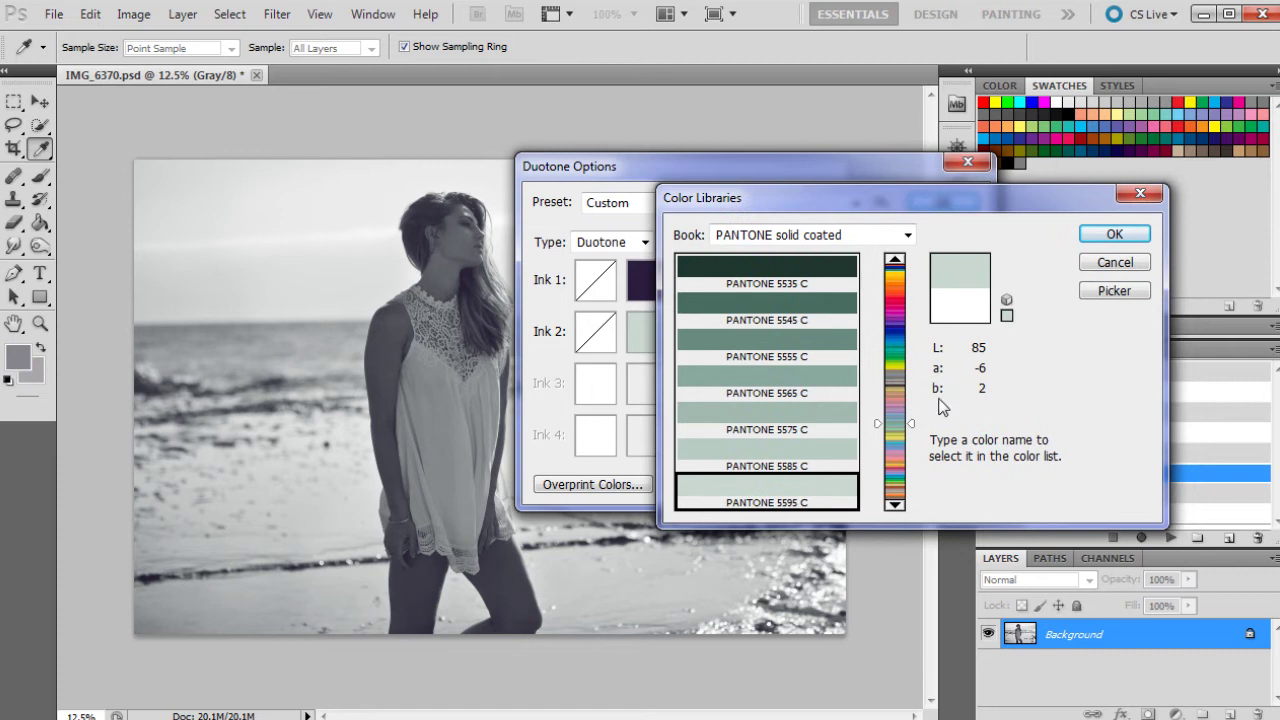
{"action": "left_click_drag", "start_coordinate": [908, 417], "coordinate": [908, 427]}
{"action": "left_click", "coordinate": [810, 490]}
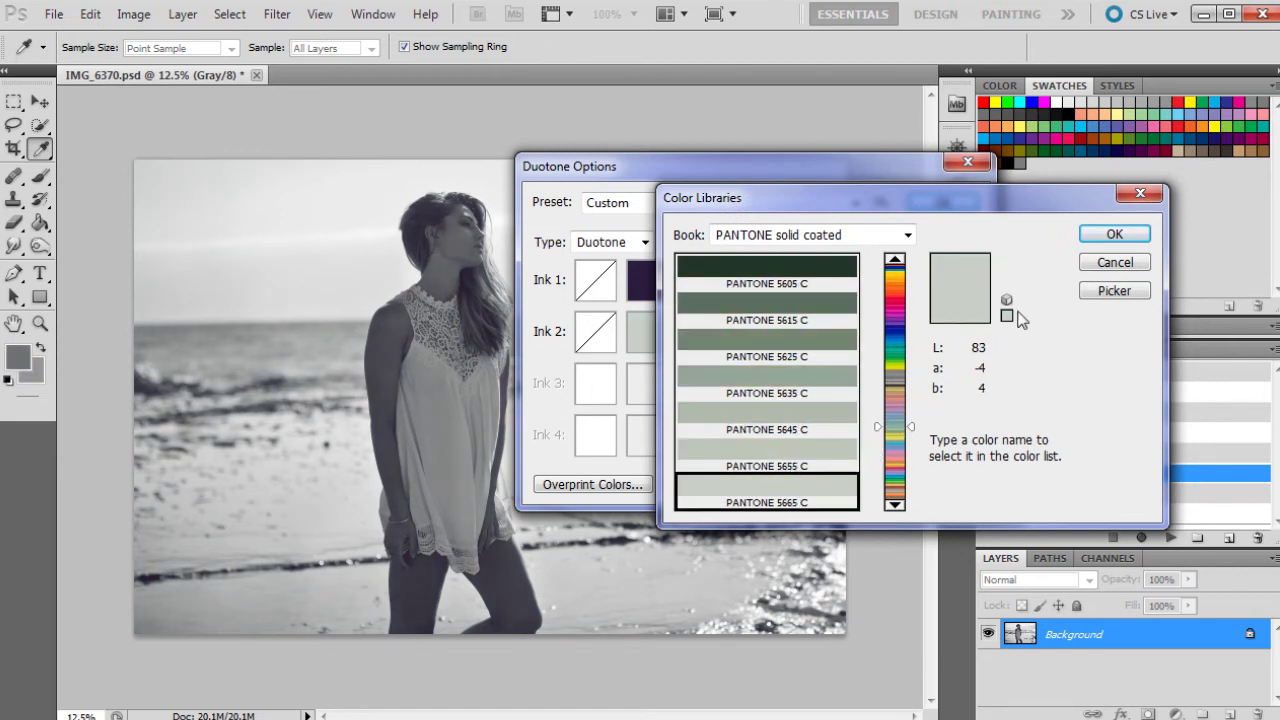
{"action": "left_click", "coordinate": [1114, 291]}
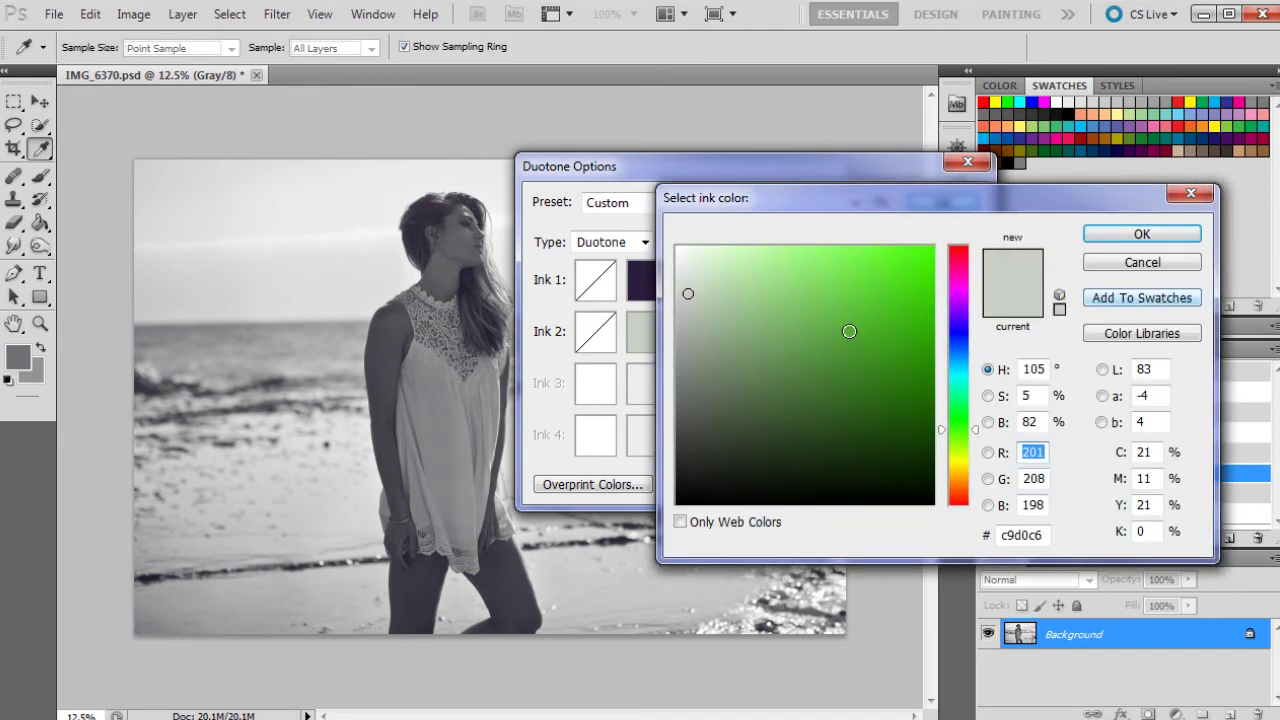
{"action": "left_click", "coordinate": [679, 288]}
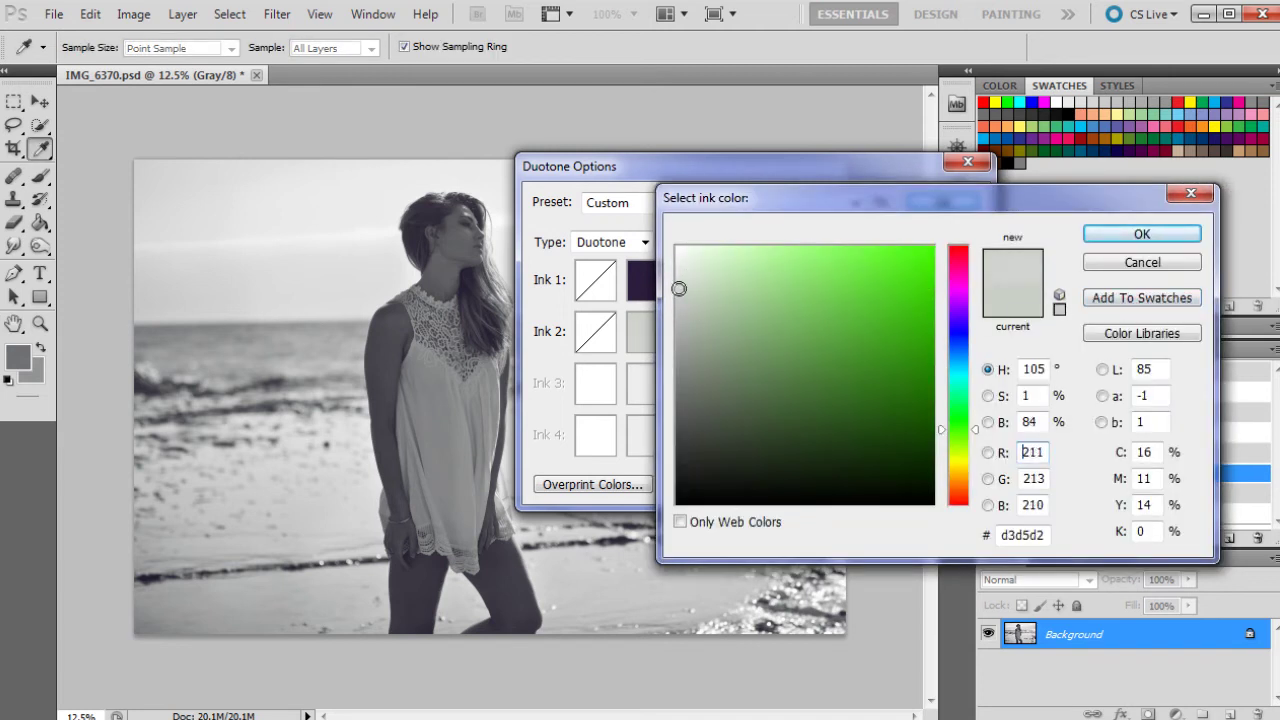
{"action": "left_click_drag", "start_coordinate": [680, 288], "coordinate": [677, 285]}
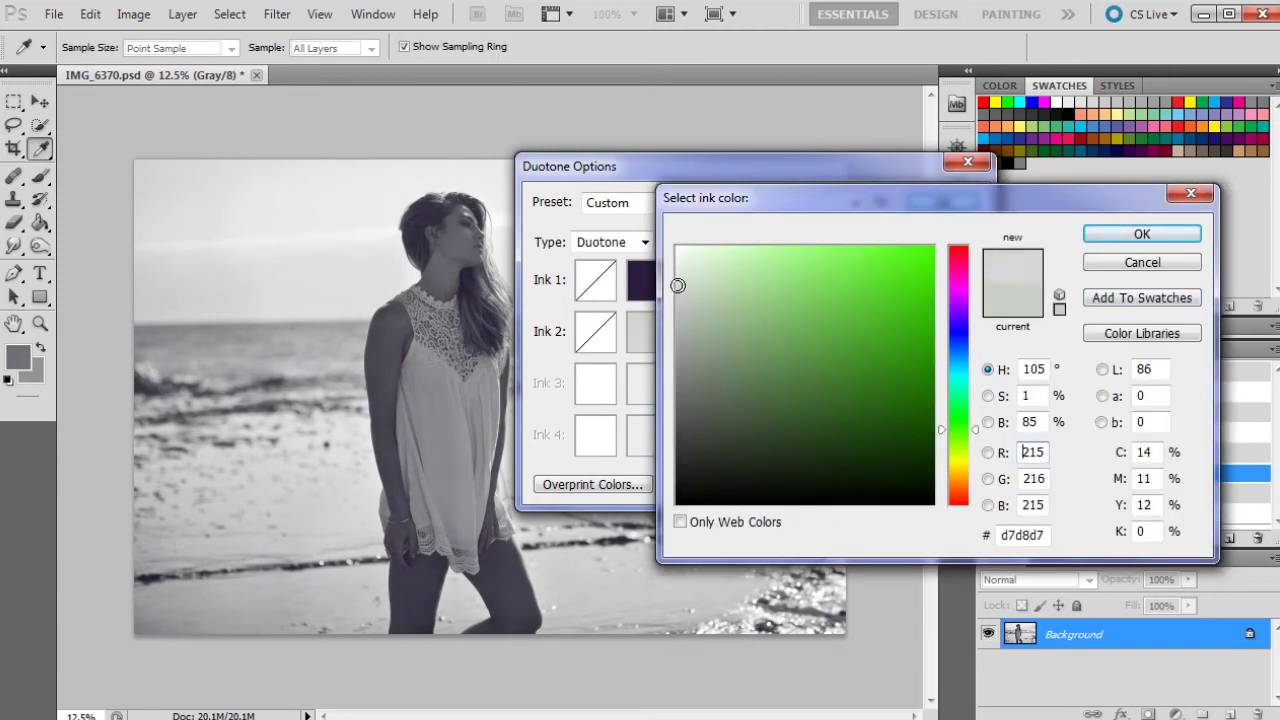
Confirm the pale grey second ink and reopen its colour picker beside the Duotone settings.
{"action": "left_click", "coordinate": [1140, 233]}
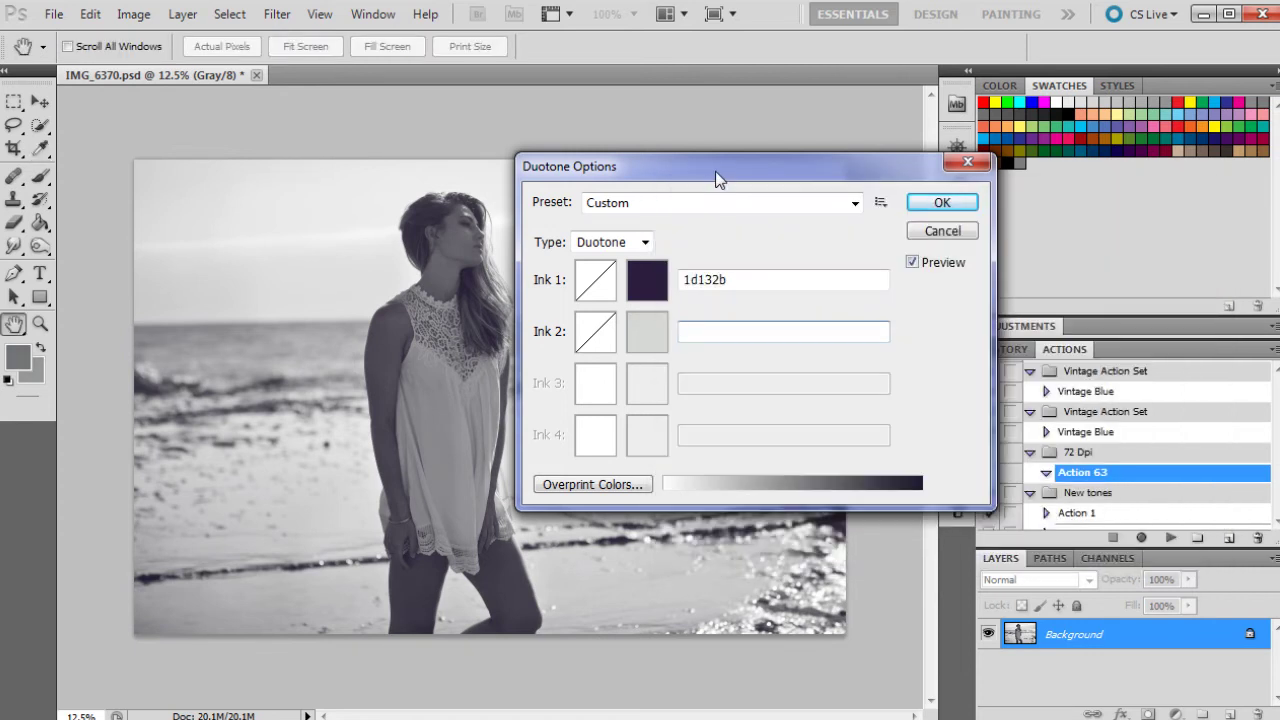
{"action": "left_click_drag", "start_coordinate": [715, 171], "coordinate": [727, 189]}
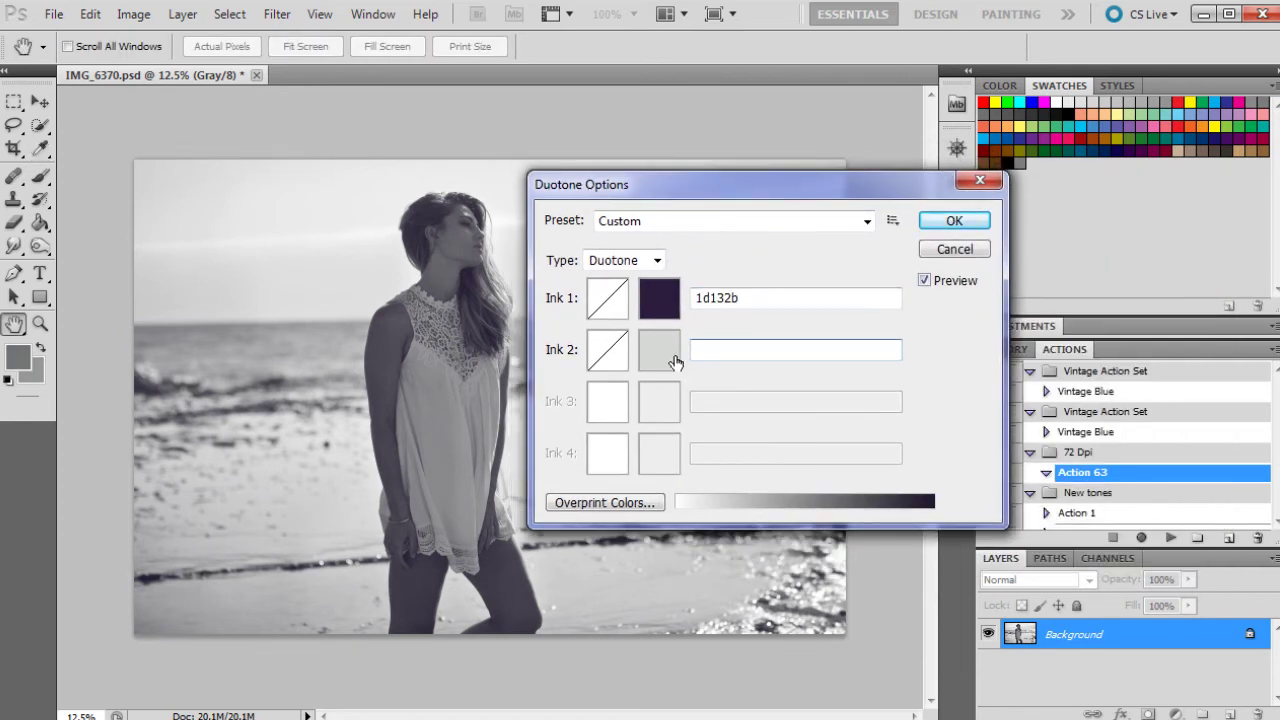
{"action": "left_click", "coordinate": [663, 362]}
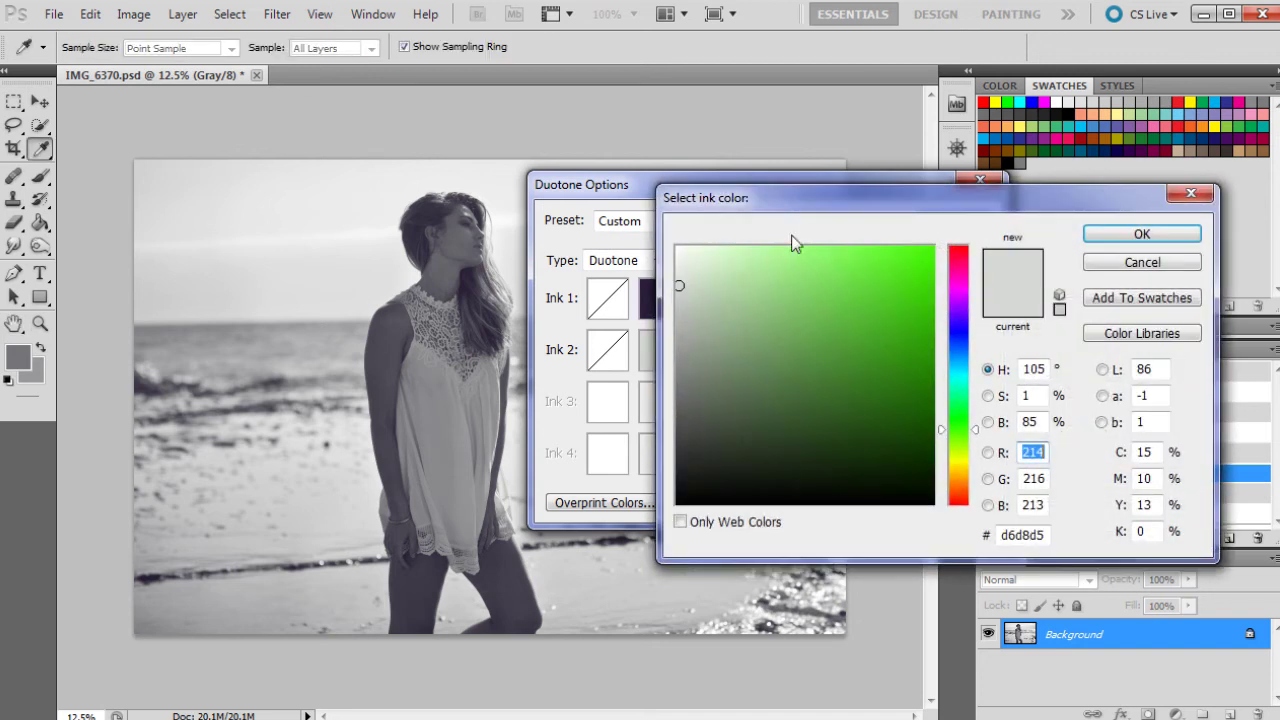
{"action": "left_click_drag", "start_coordinate": [808, 209], "coordinate": [1050, 214]}
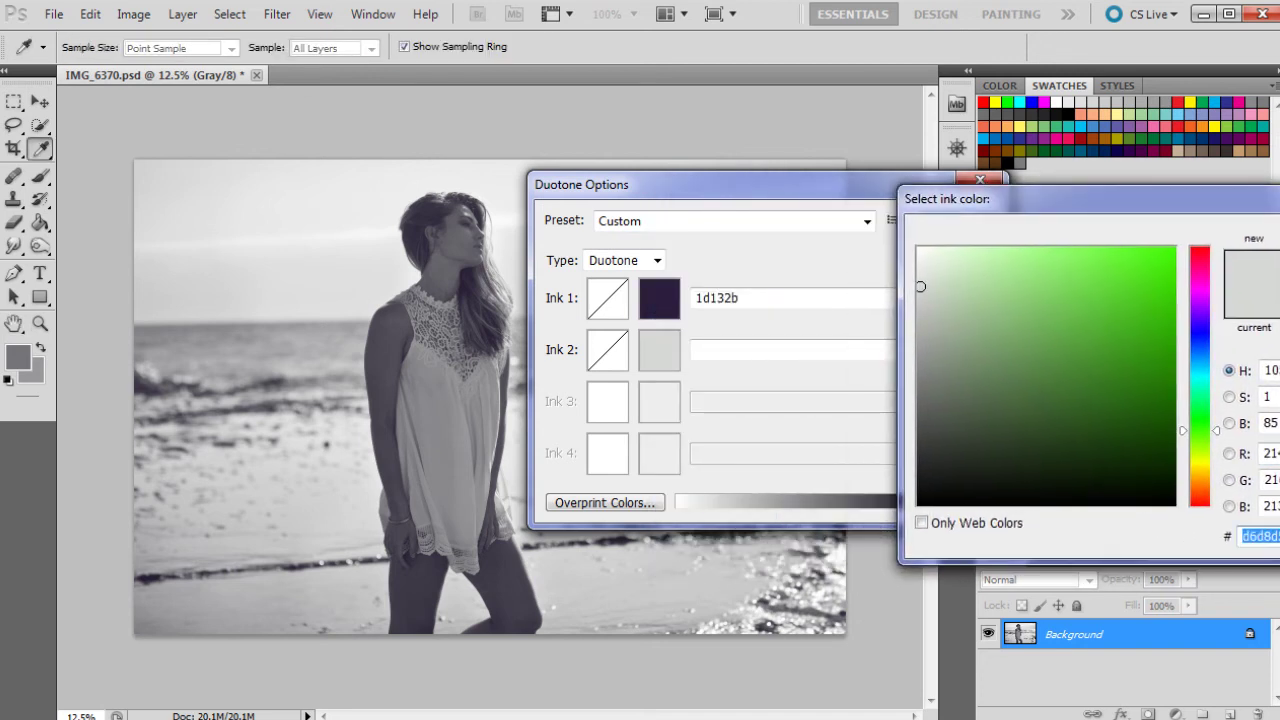
Copy the second ink's hex value and paste it as the ink's name, d6d8d5.
{"action": "right_click", "coordinate": [1262, 540]}
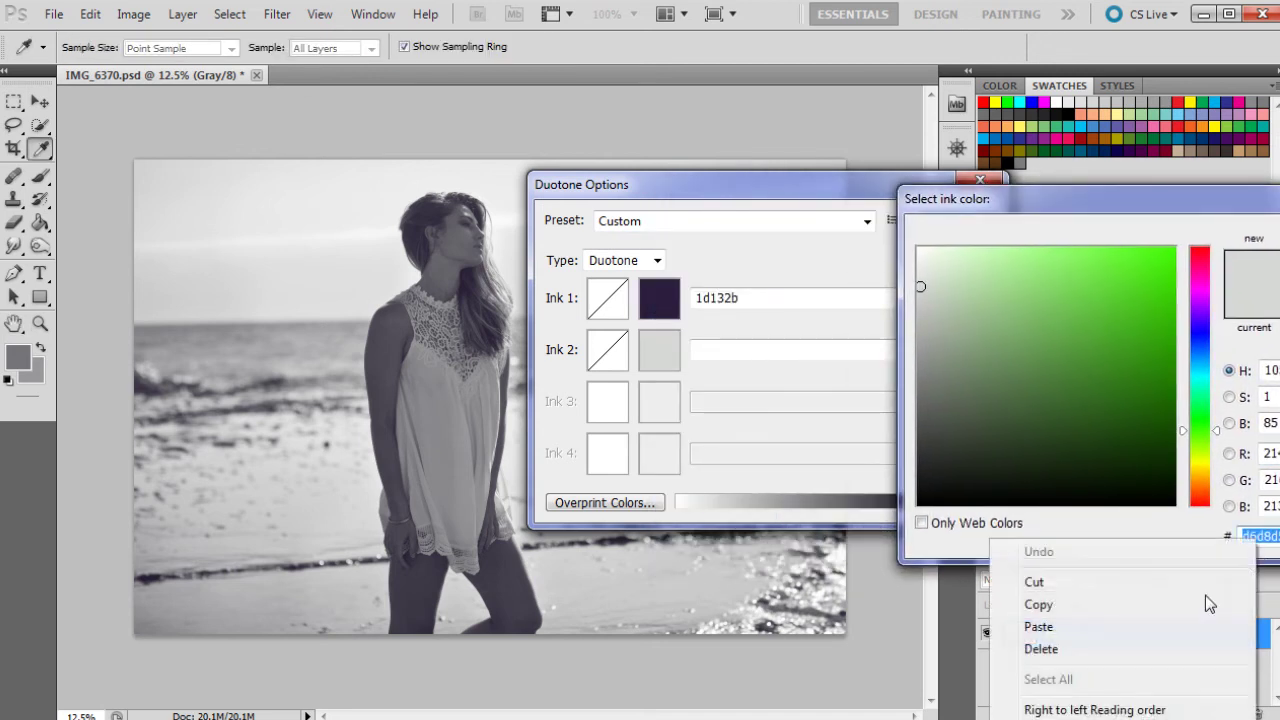
{"action": "left_click", "coordinate": [1143, 604]}
{"action": "key", "text": "Return"}
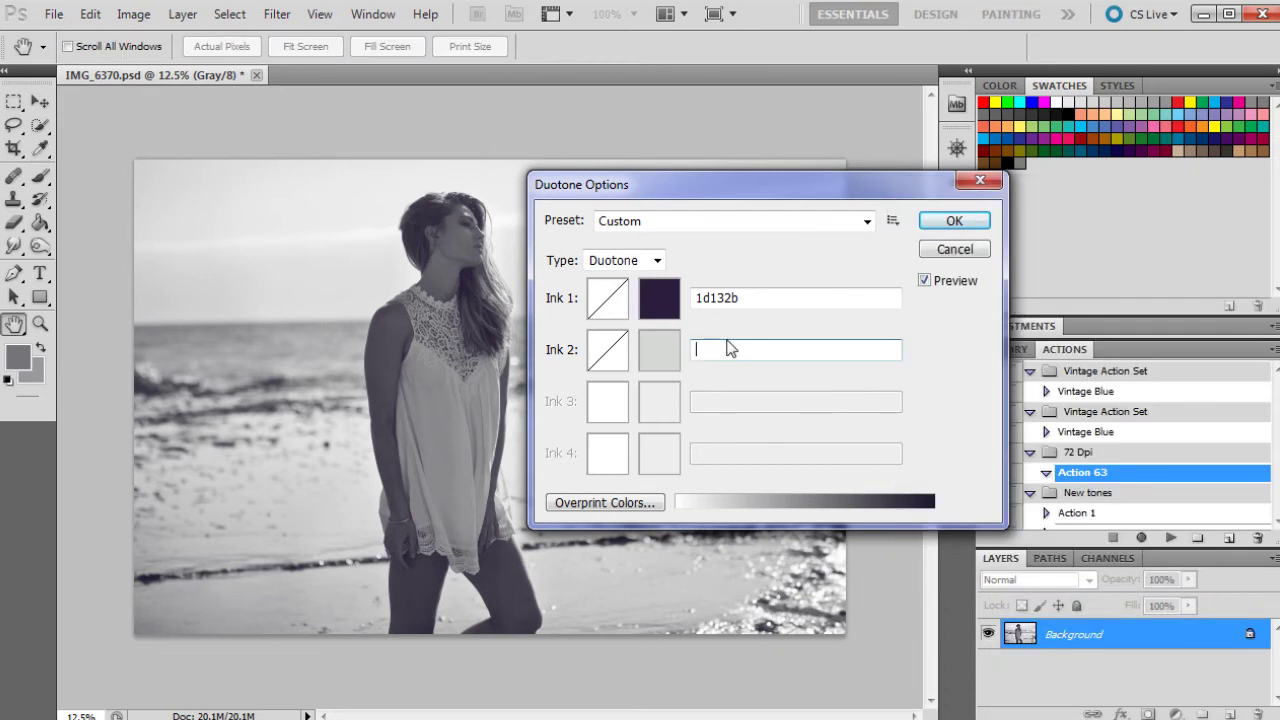
{"action": "right_click", "coordinate": [730, 347]}
{"action": "left_click", "coordinate": [618, 436]}
Try magenta shades for Ink 1, then settle on a deep purple.
{"action": "left_click", "coordinate": [656, 308]}
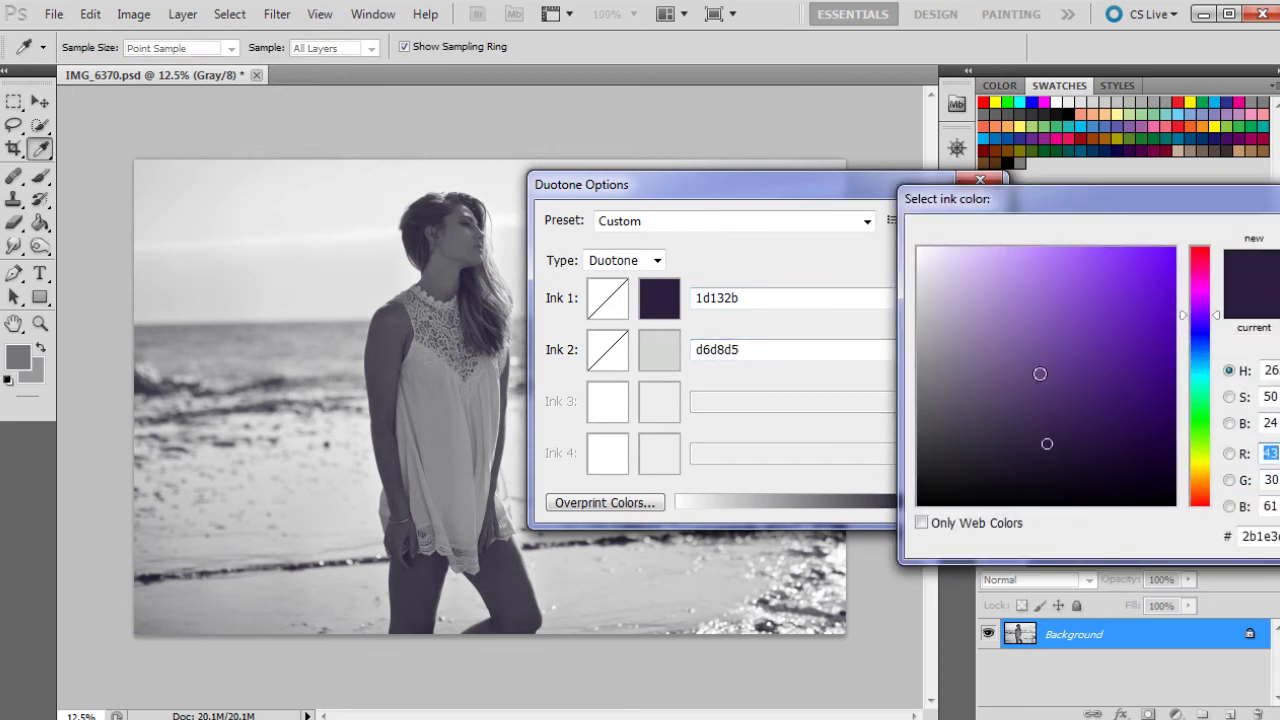
{"action": "left_click", "coordinate": [1014, 448]}
{"action": "left_click", "coordinate": [1104, 445]}
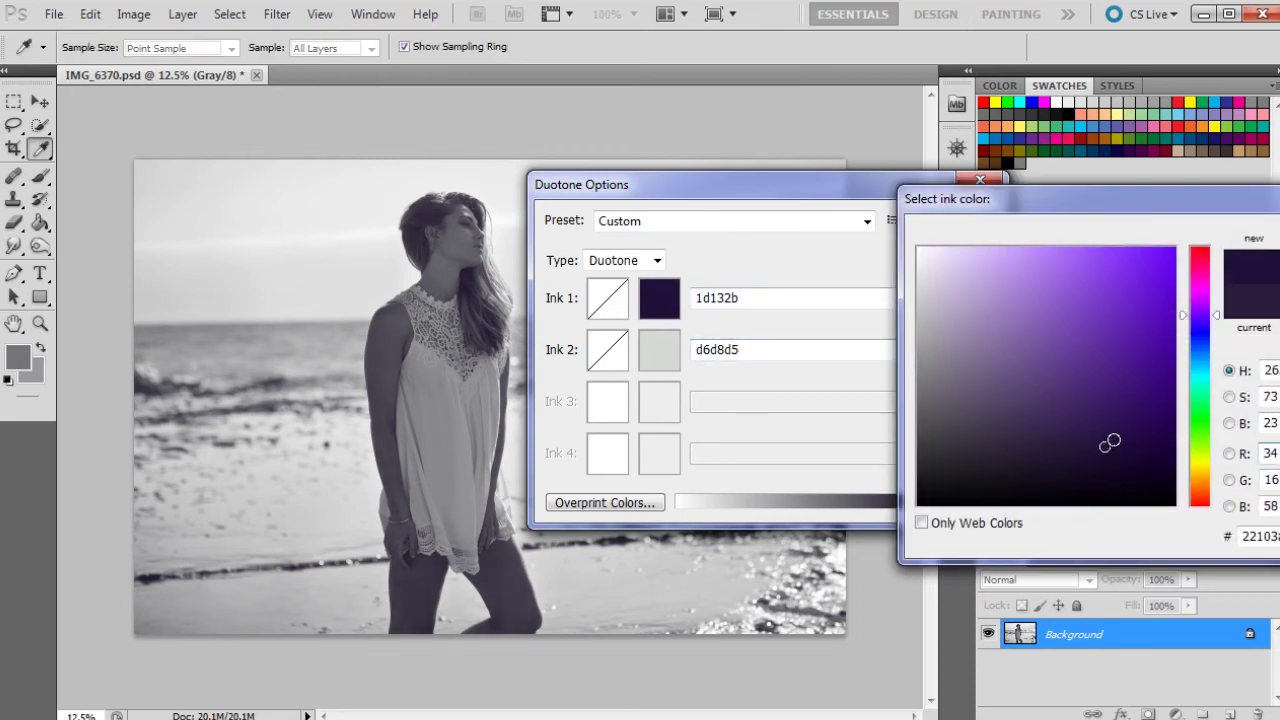
{"action": "left_click", "coordinate": [1205, 268]}
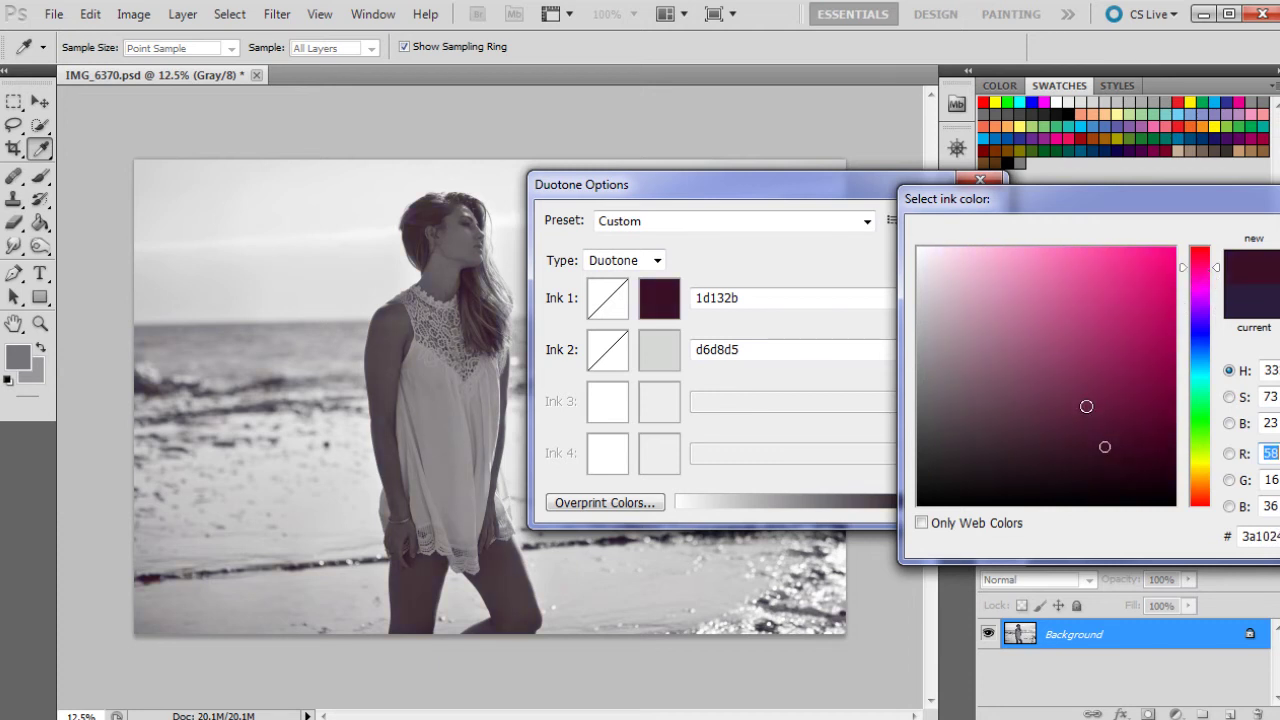
{"action": "left_click", "coordinate": [1086, 402]}
{"action": "left_click", "coordinate": [1151, 400]}
{"action": "left_click", "coordinate": [1122, 388]}
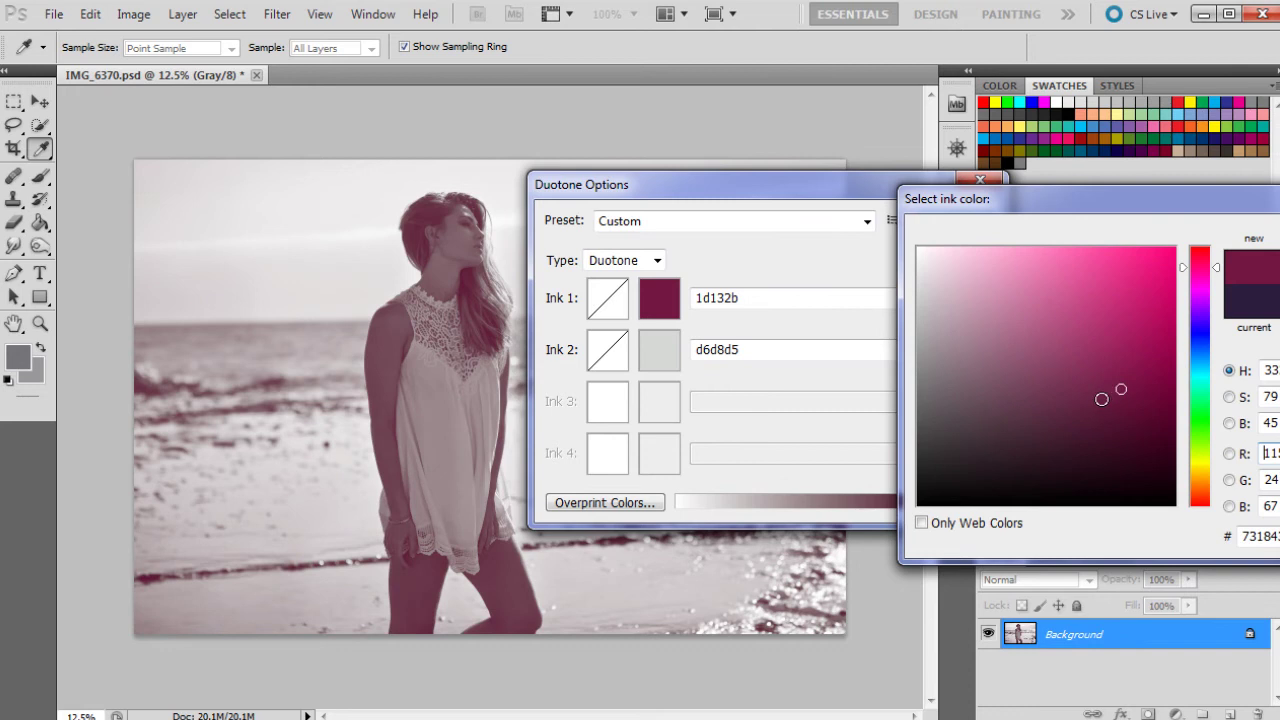
{"action": "left_click", "coordinate": [1098, 414]}
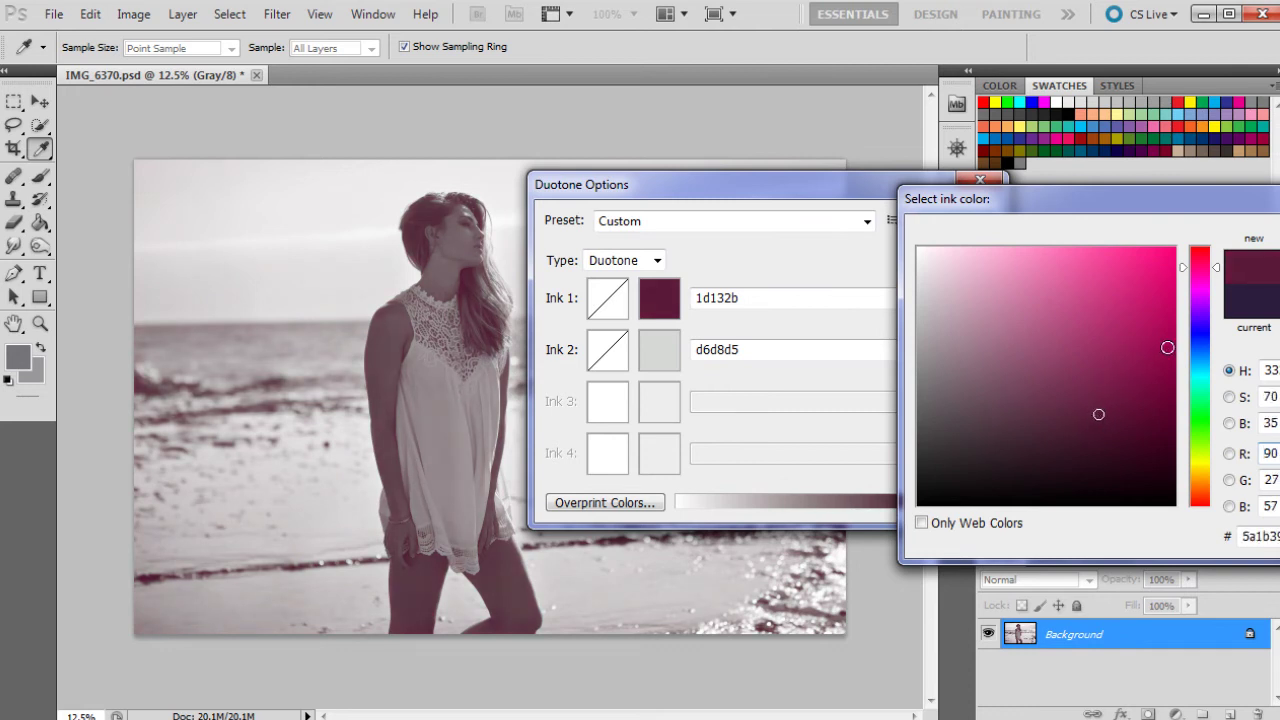
{"action": "left_click_drag", "start_coordinate": [1208, 313], "coordinate": [1205, 300]}
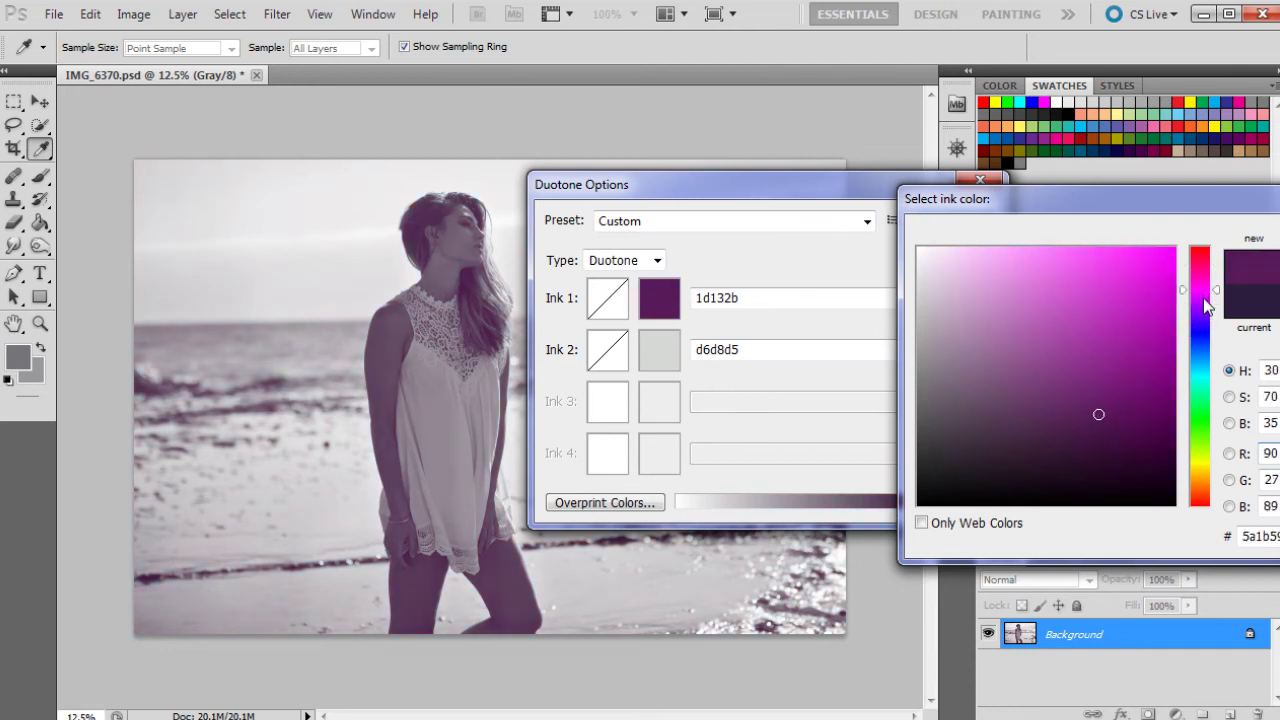
{"action": "left_click", "coordinate": [1065, 446]}
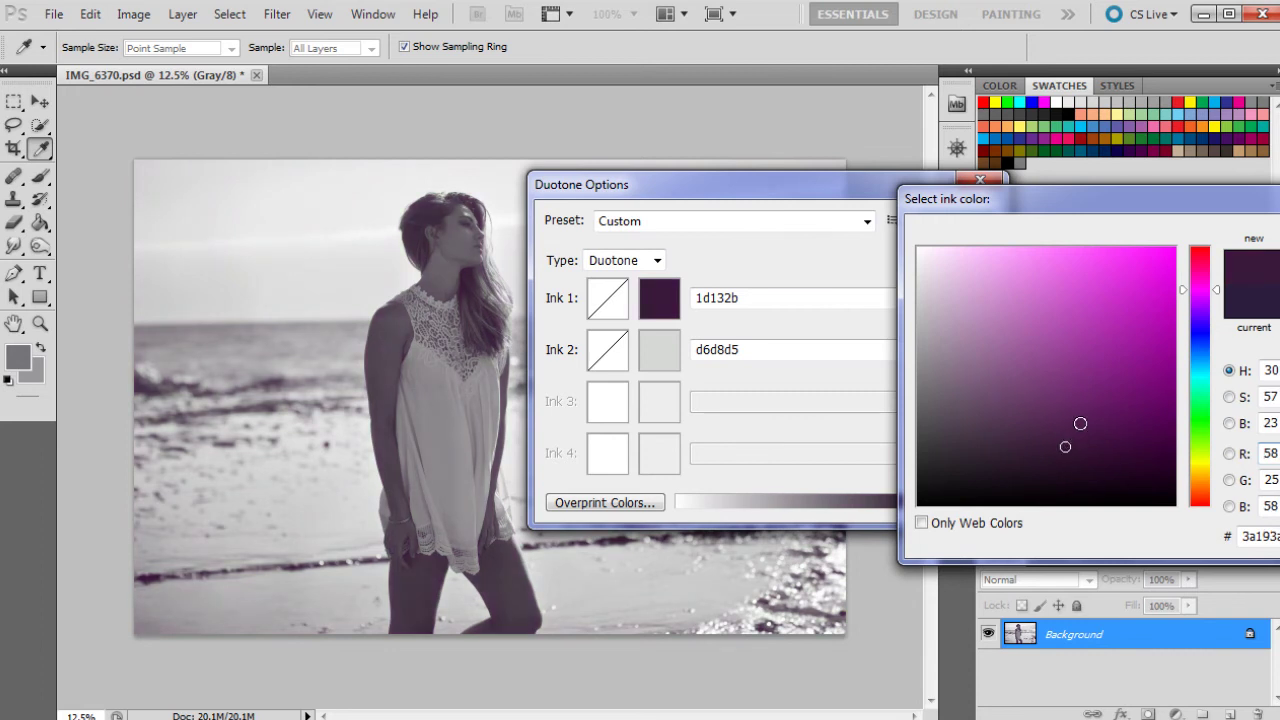
{"action": "left_click_drag", "start_coordinate": [1081, 424], "coordinate": [1087, 438]}
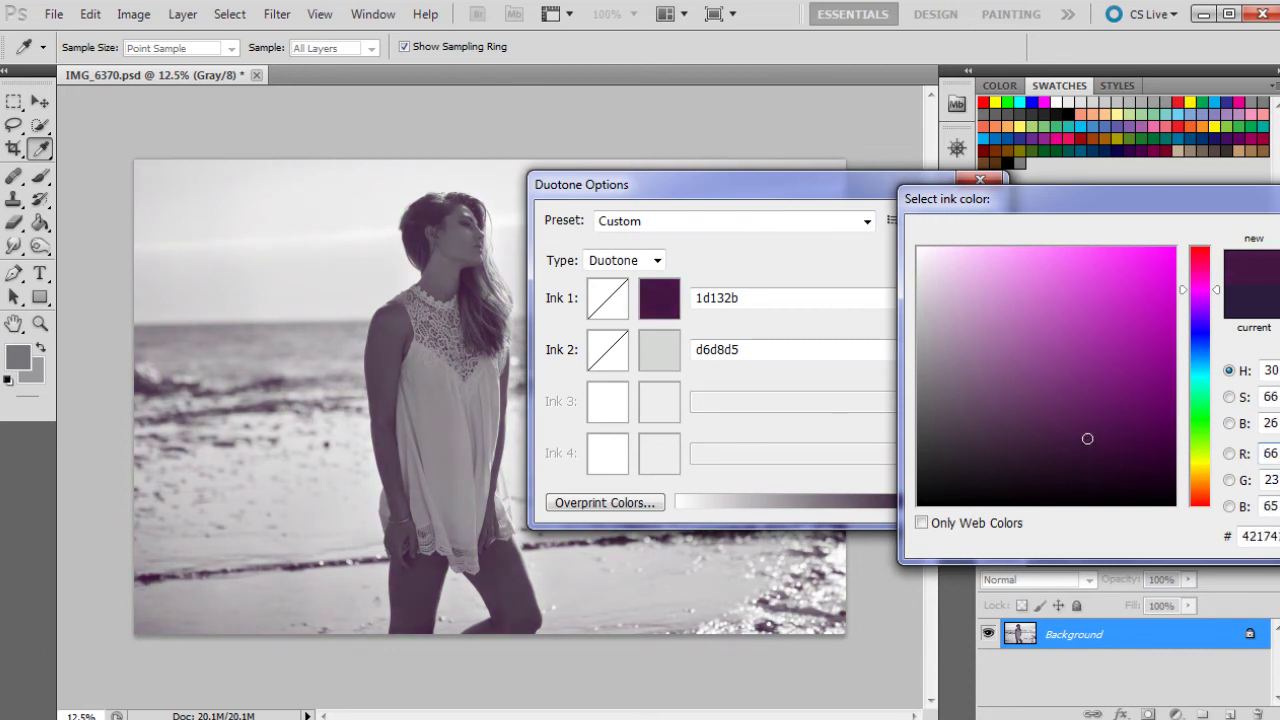
Accept the deep purple first ink and apply the Duotone conversion.
{"action": "key", "text": "Return"}
{"action": "mouse_move", "coordinate": [794, 196]}
{"action": "left_mouse_down"}
{"action": "mouse_move", "coordinate": [902, 386]}
{"action": "mouse_move", "coordinate": [734, 213]}
{"action": "left_mouse_up"}
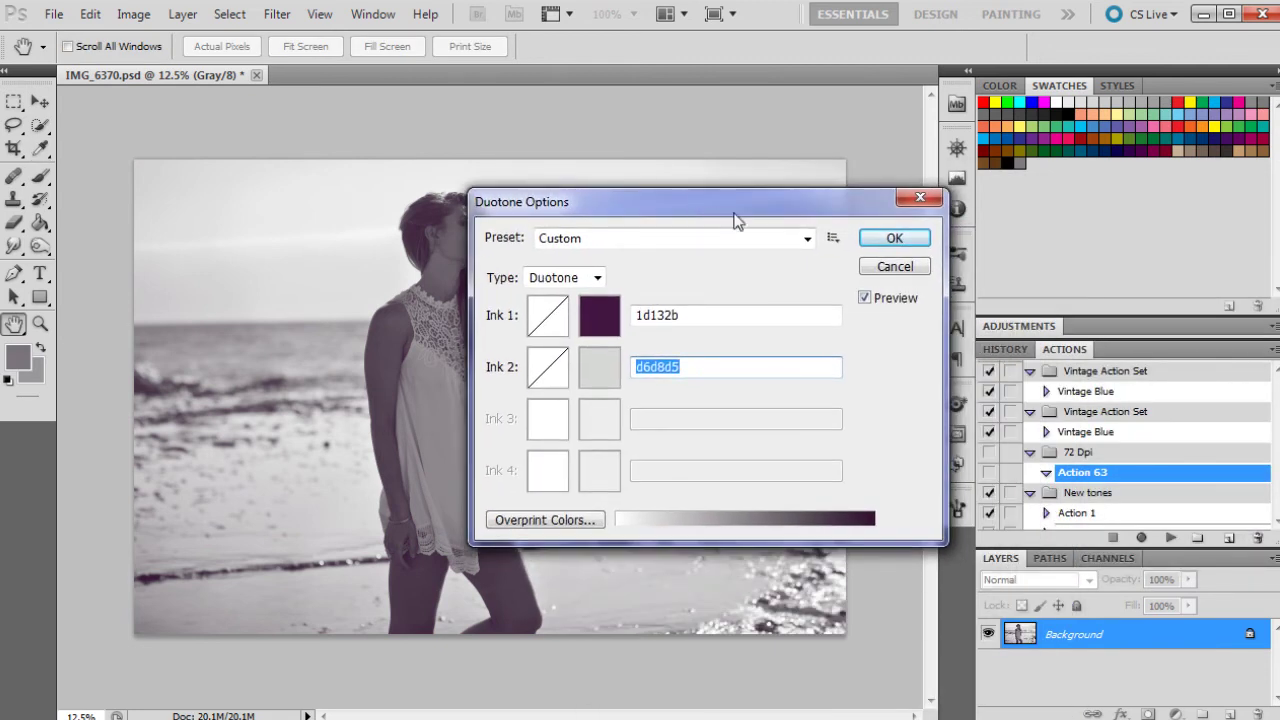
{"action": "left_click", "coordinate": [880, 240]}
{"action": "key", "text": "z"}
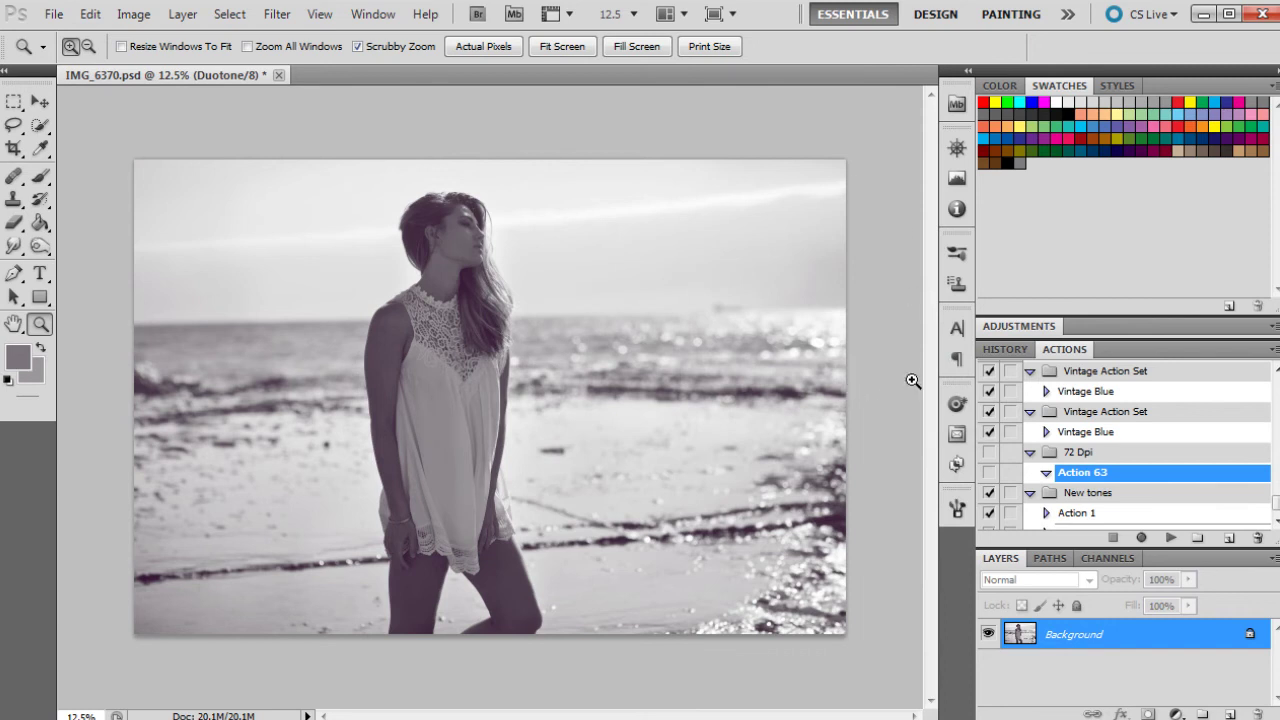
Save the duotone as Snapshot 1 in History and compare it with the original colour photo.
{"action": "left_click", "coordinate": [1020, 353]}
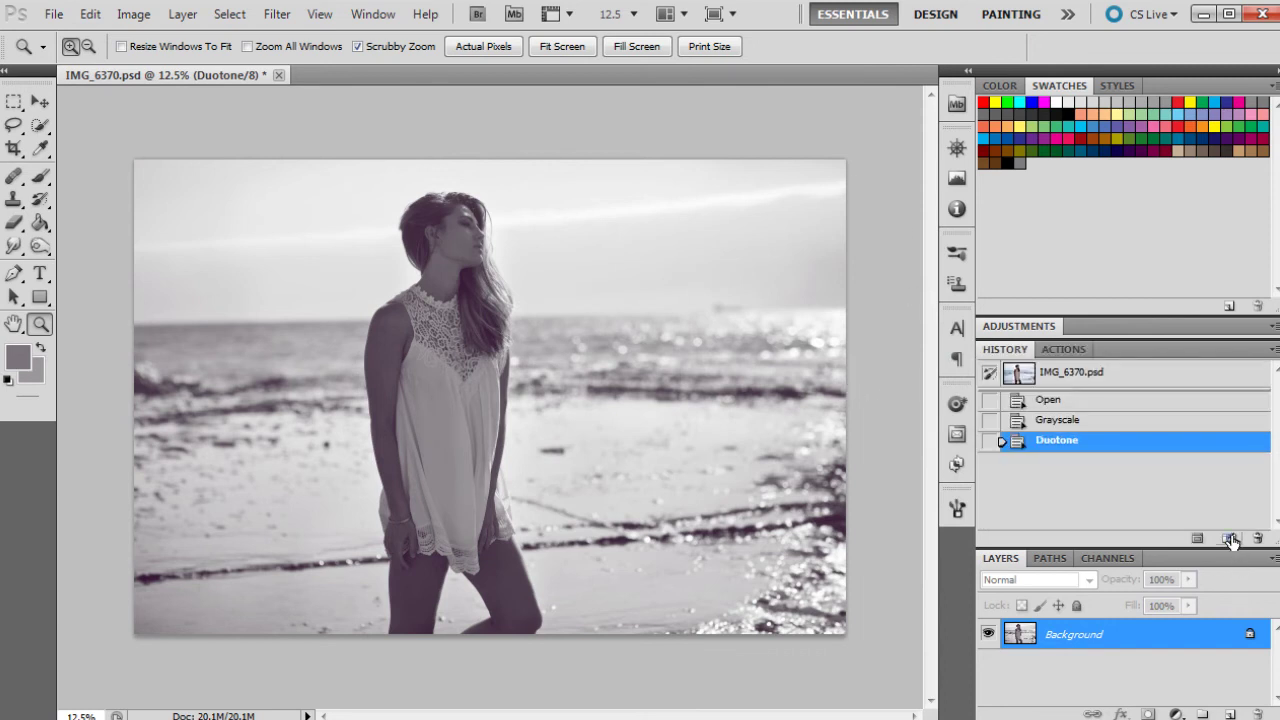
{"action": "left_click", "coordinate": [1230, 539]}
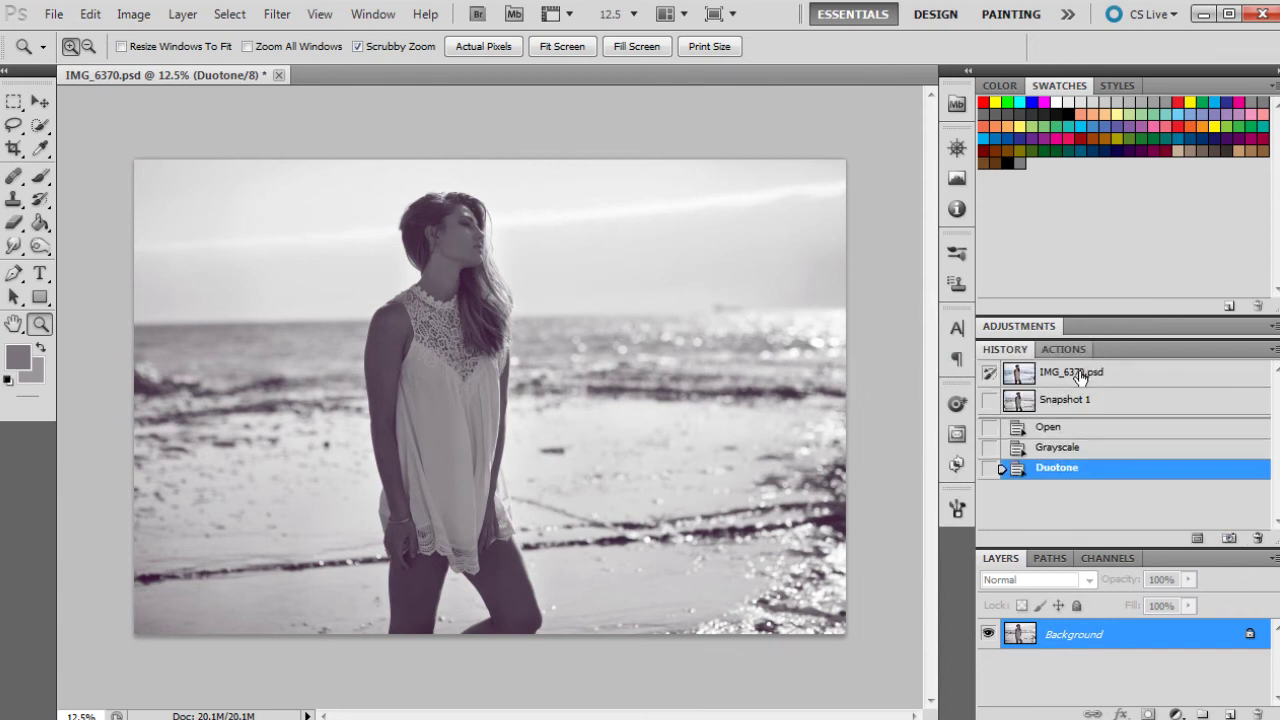
{"action": "left_click", "coordinate": [1079, 375]}
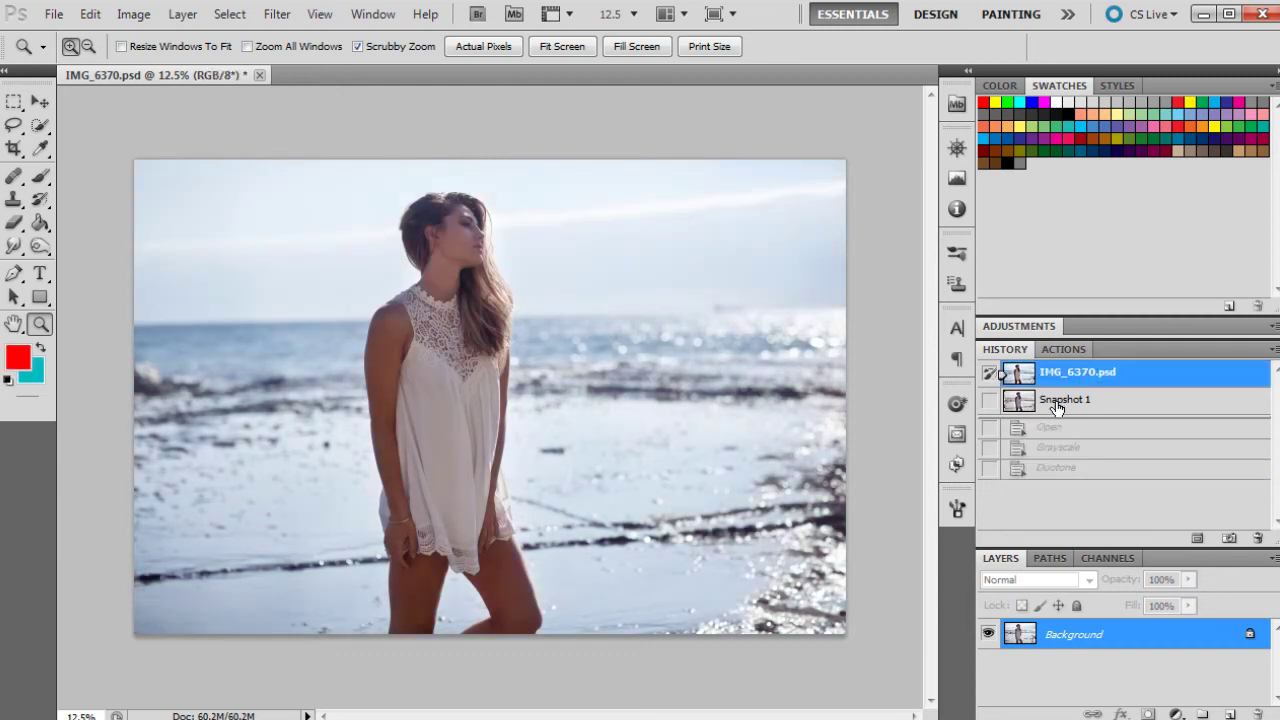
{"action": "left_click", "coordinate": [1059, 404]}
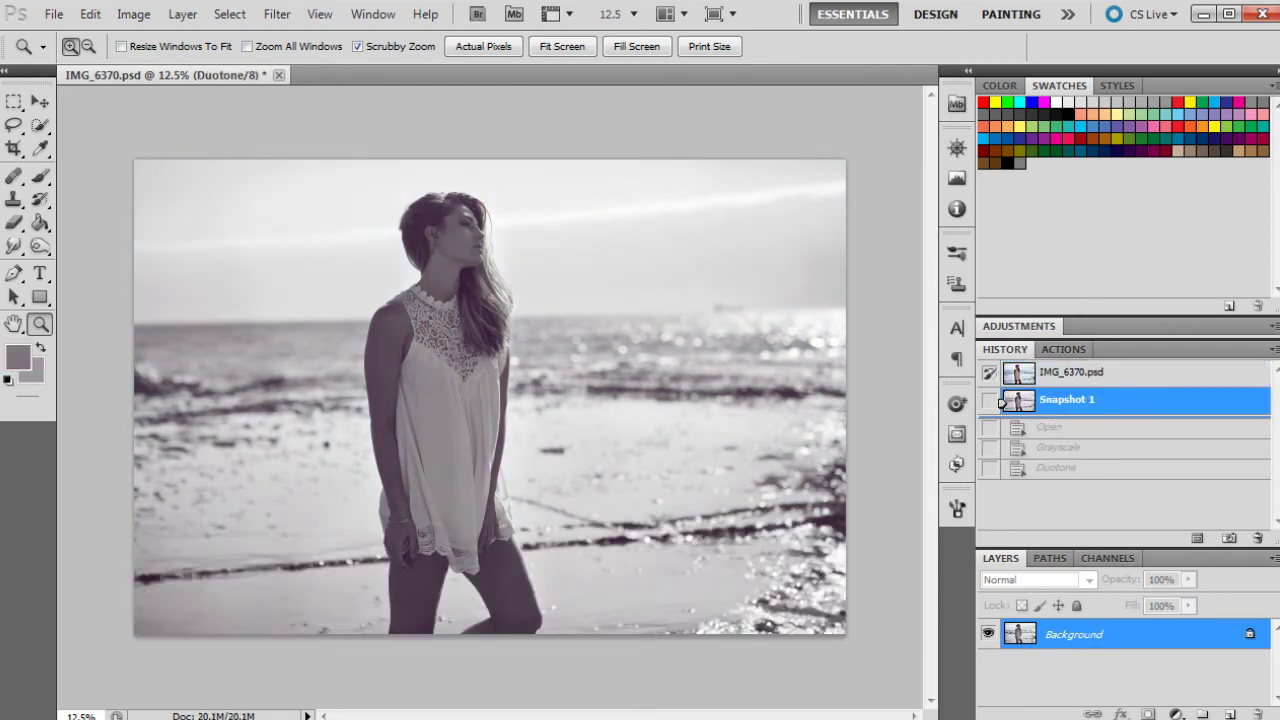
{"action": "left_click", "coordinate": [1176, 714]}
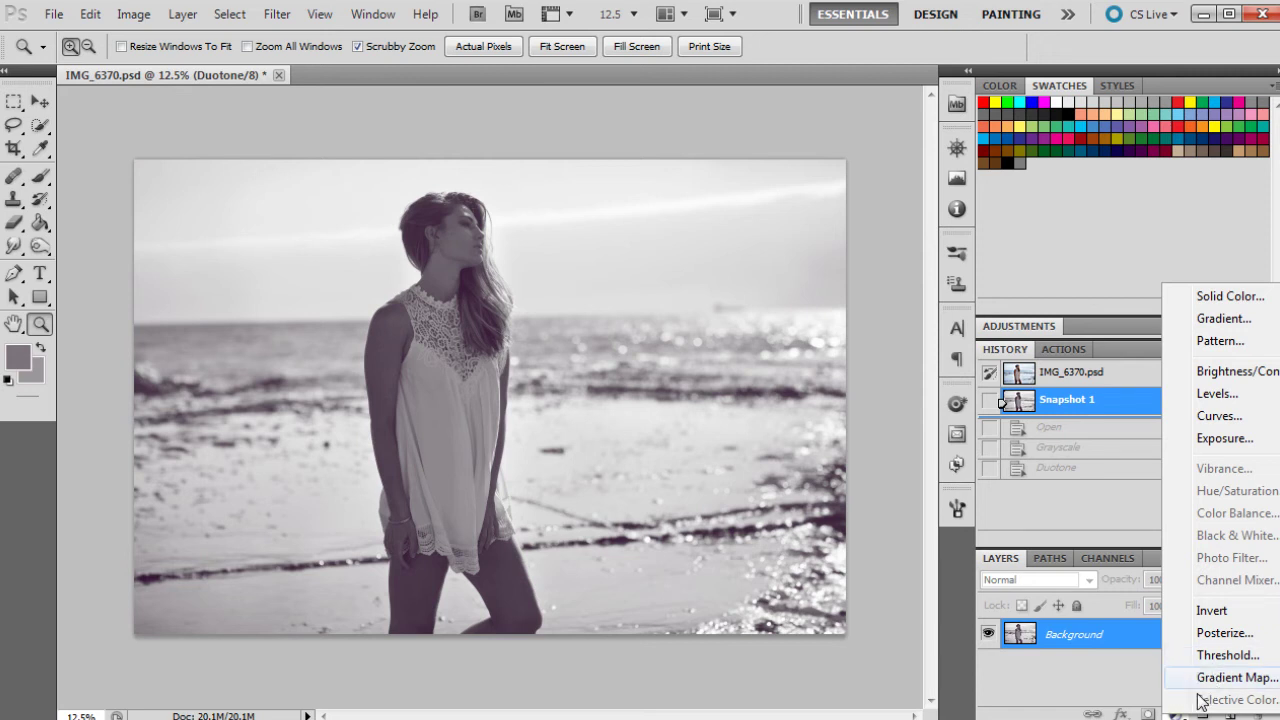
Add a Levels adjustment layer with the black input set to 3.
{"action": "left_click", "coordinate": [1218, 394]}
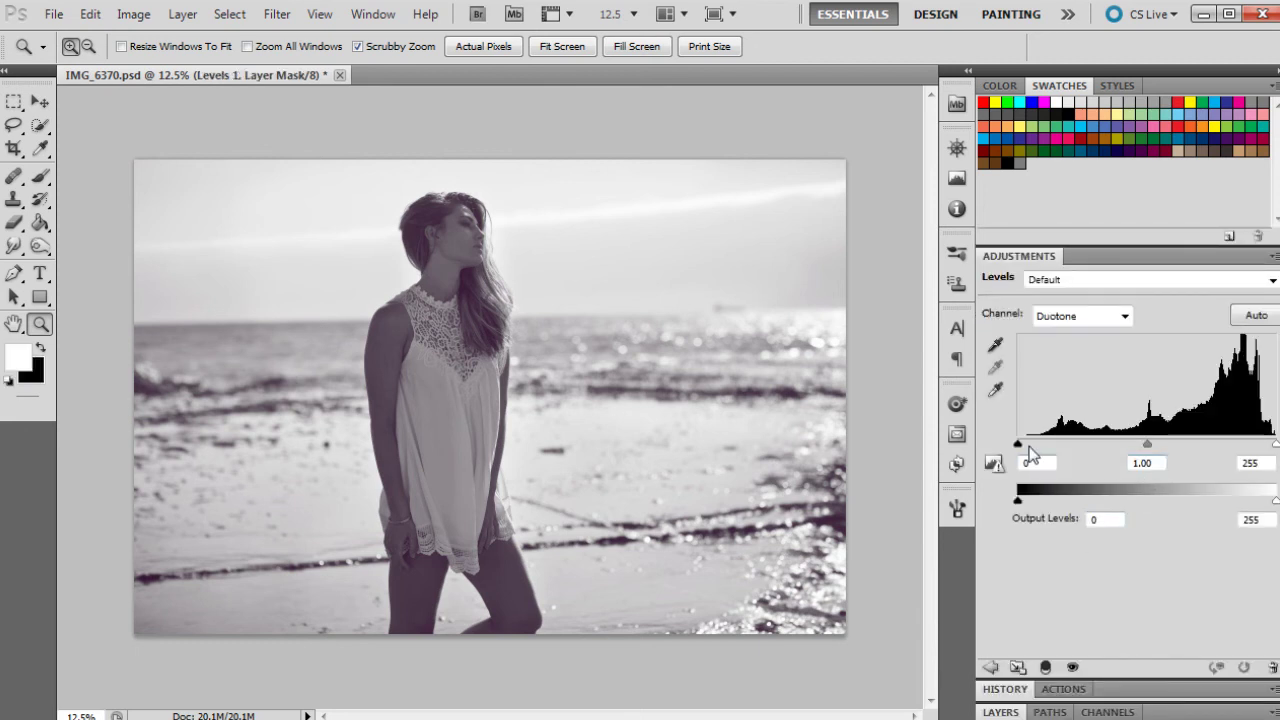
{"action": "left_click_drag", "start_coordinate": [1019, 445], "coordinate": [1021, 445]}
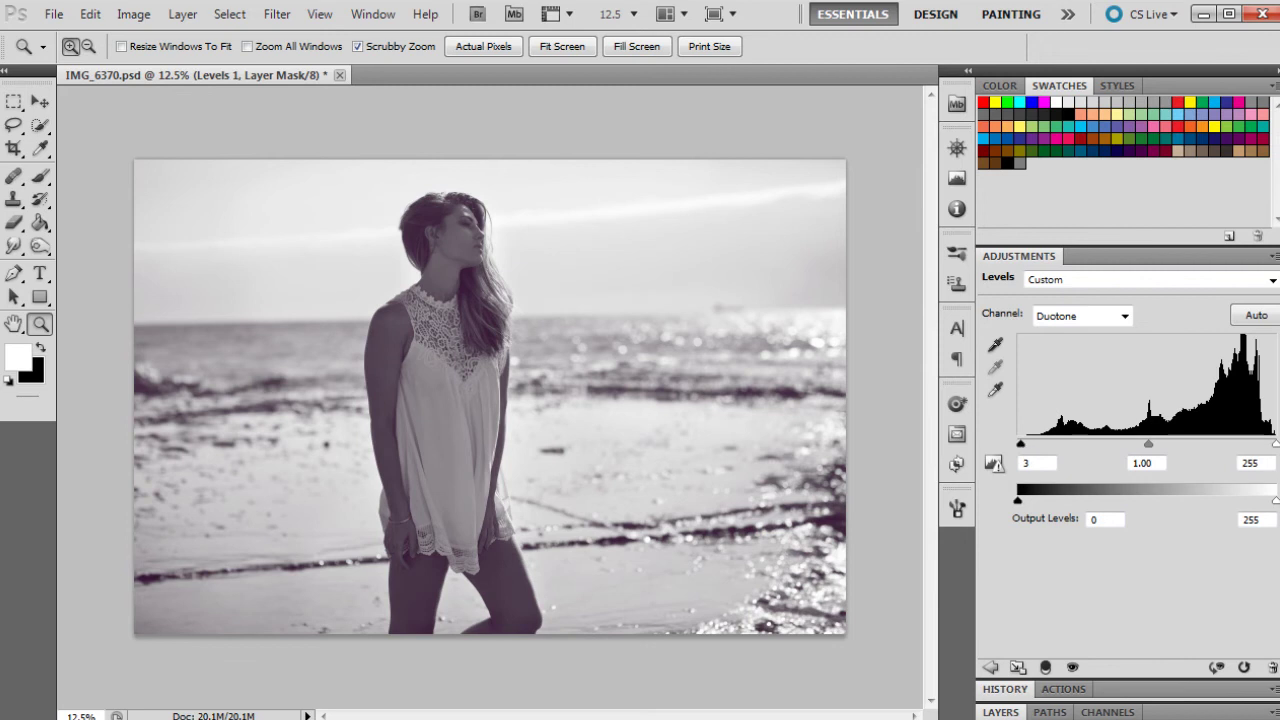
{"action": "mouse_move", "coordinate": [1273, 444]}
{"action": "left_mouse_down"}
{"action": "mouse_move", "coordinate": [1256, 444]}
{"action": "mouse_move", "coordinate": [1276, 446]}
{"action": "left_mouse_up"}
{"action": "left_click", "coordinate": [1002, 712]}
Add a Curves layer, pulling an upper point down and nudging a shadow point.
{"action": "left_click", "coordinate": [1176, 714]}
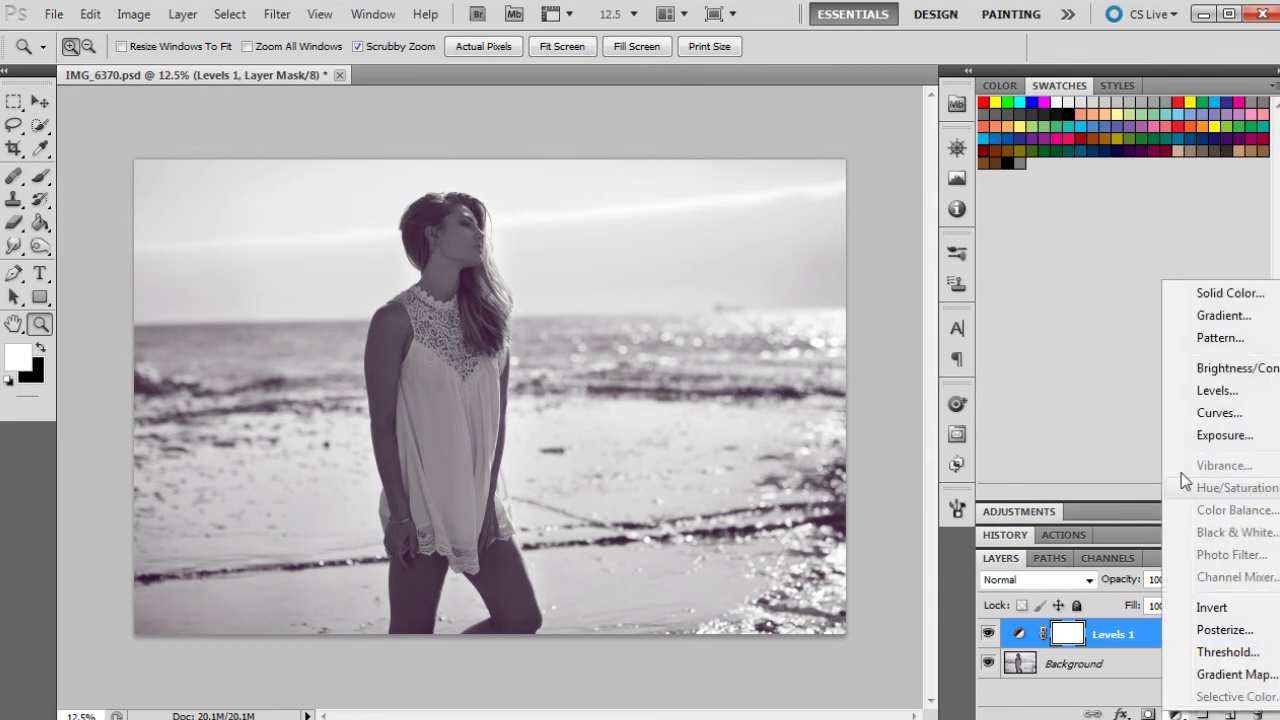
{"action": "left_click", "coordinate": [1222, 412]}
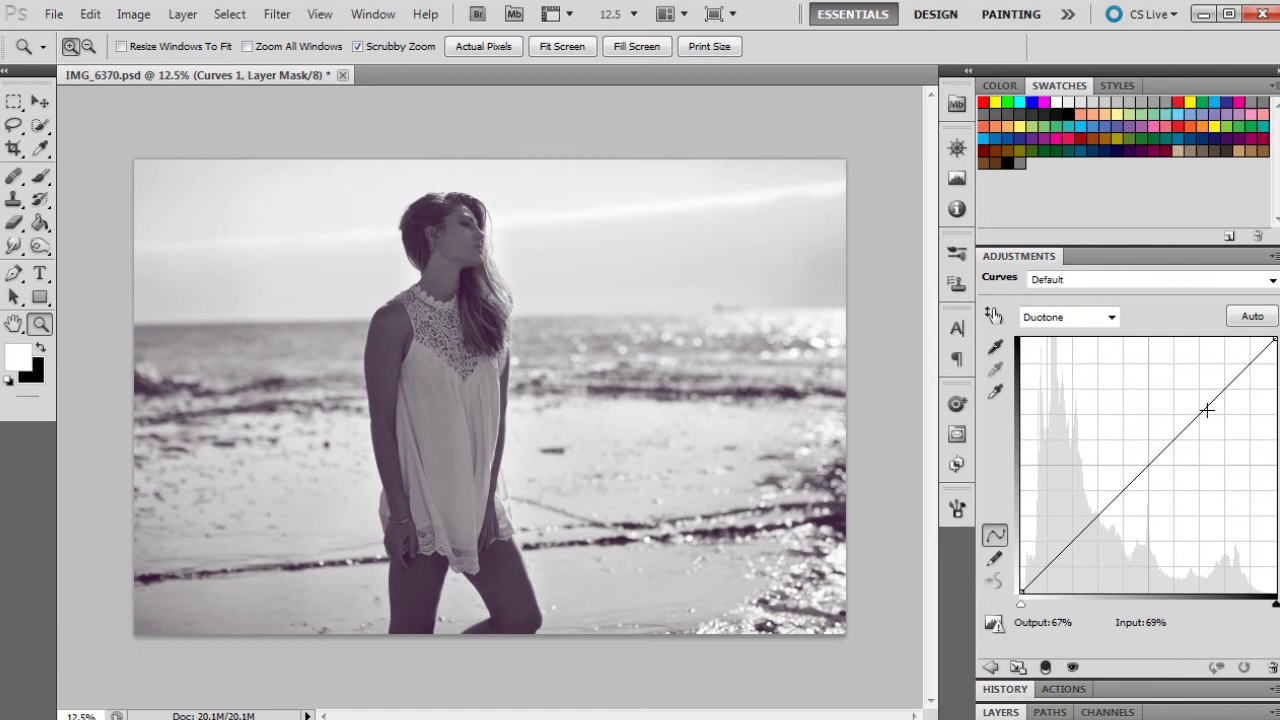
{"action": "left_click", "coordinate": [1212, 412]}
{"action": "left_click_drag", "start_coordinate": [1212, 412], "coordinate": [1211, 423]}
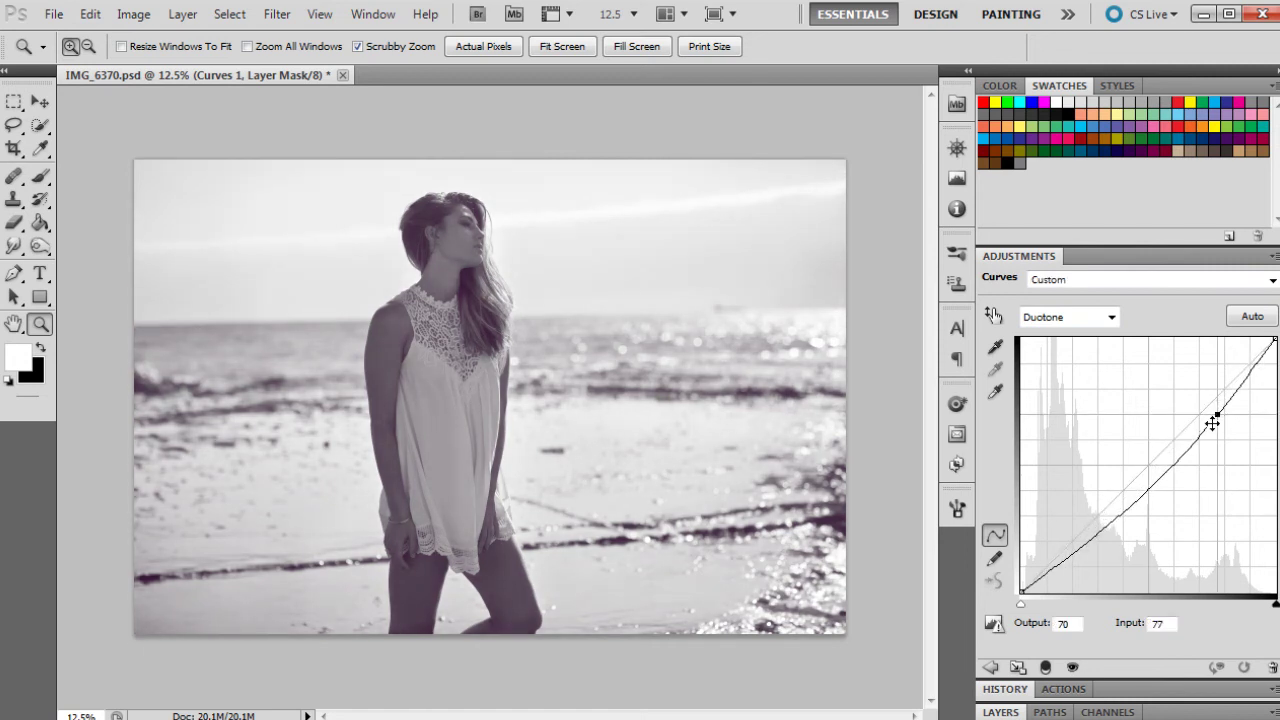
{"action": "left_click", "coordinate": [1107, 512]}
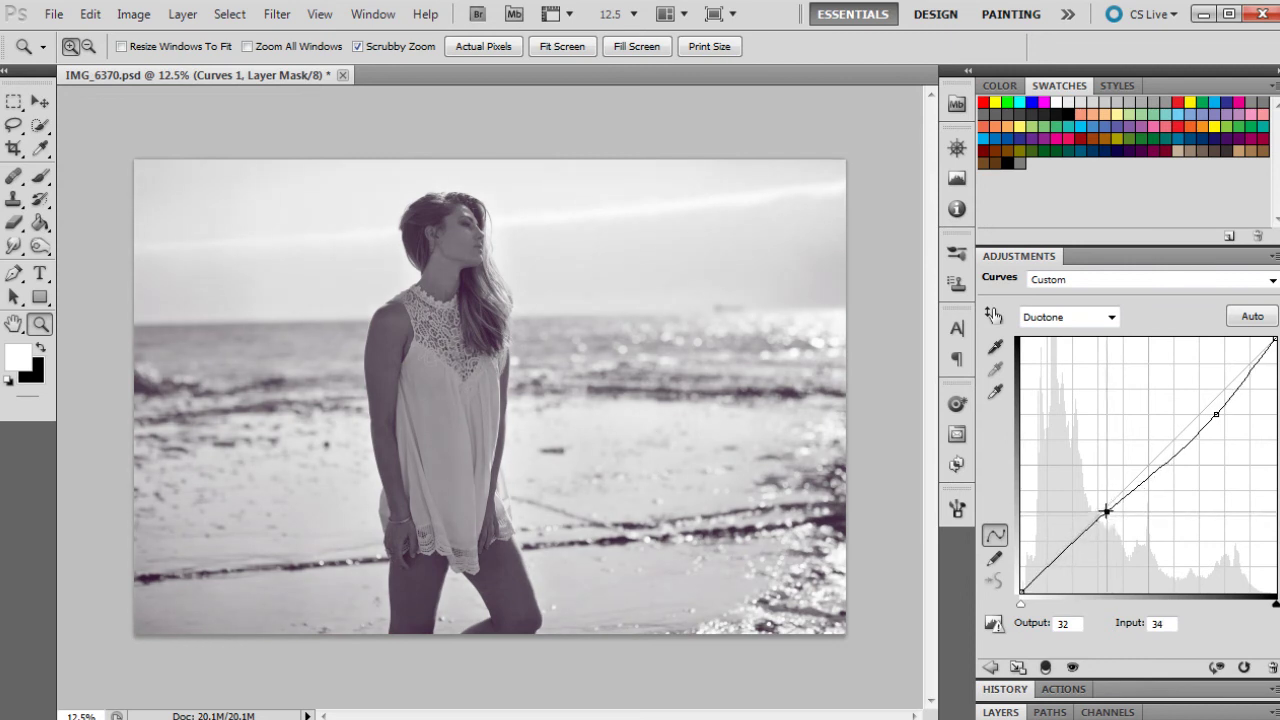
{"action": "left_click_drag", "start_coordinate": [1106, 512], "coordinate": [1094, 504]}
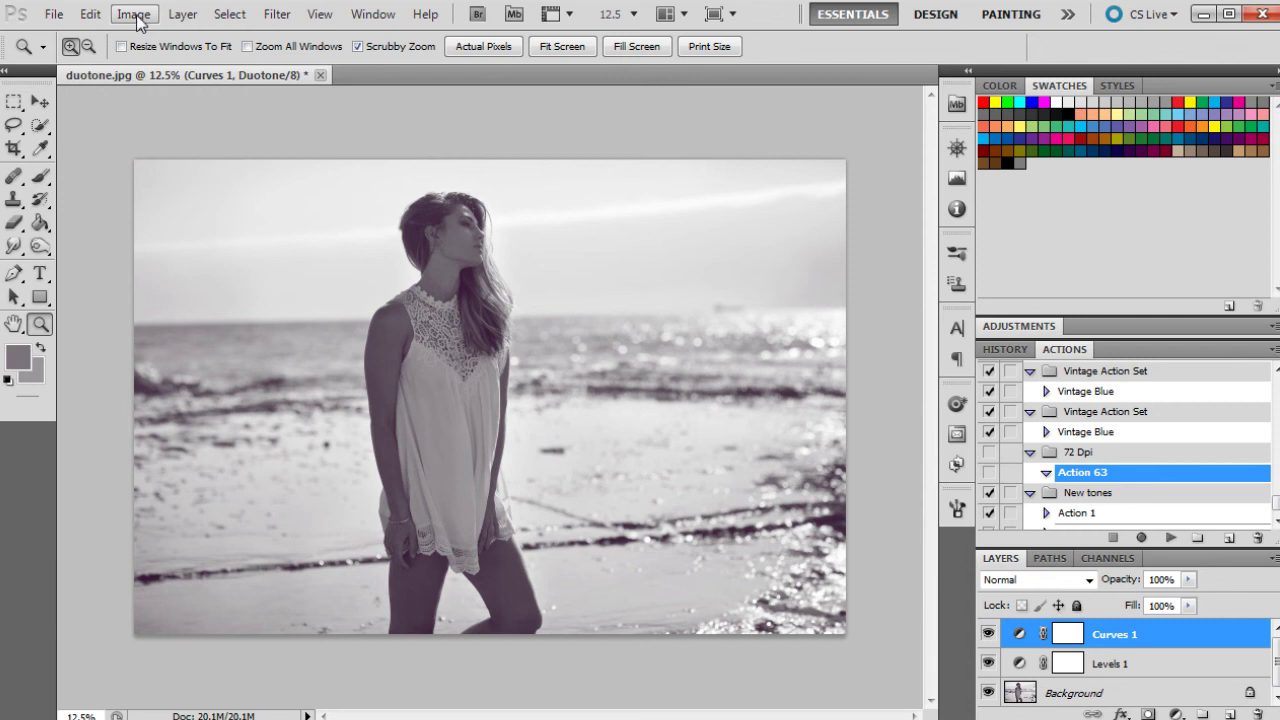
{"action": "left_click", "coordinate": [140, 20]}
{"action": "mouse_move", "coordinate": [174, 40]}
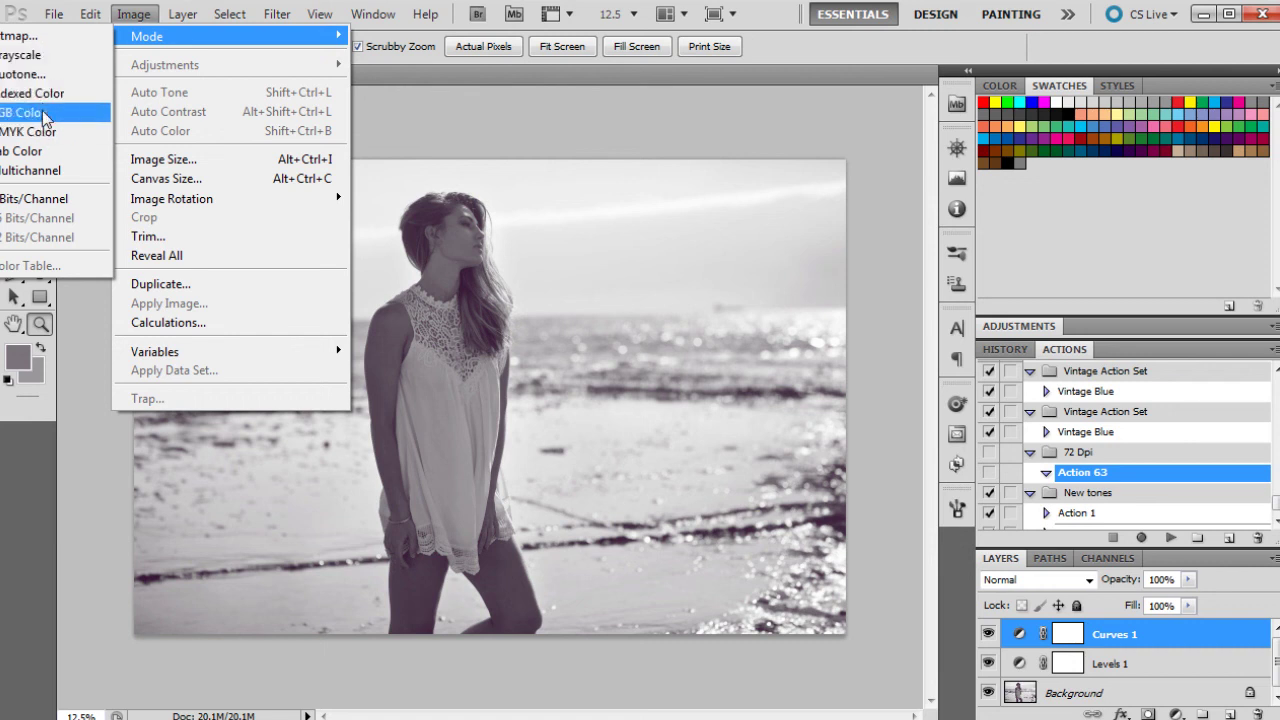
{"action": "key", "text": "Escape"}
{"action": "key", "text": "Escape"}
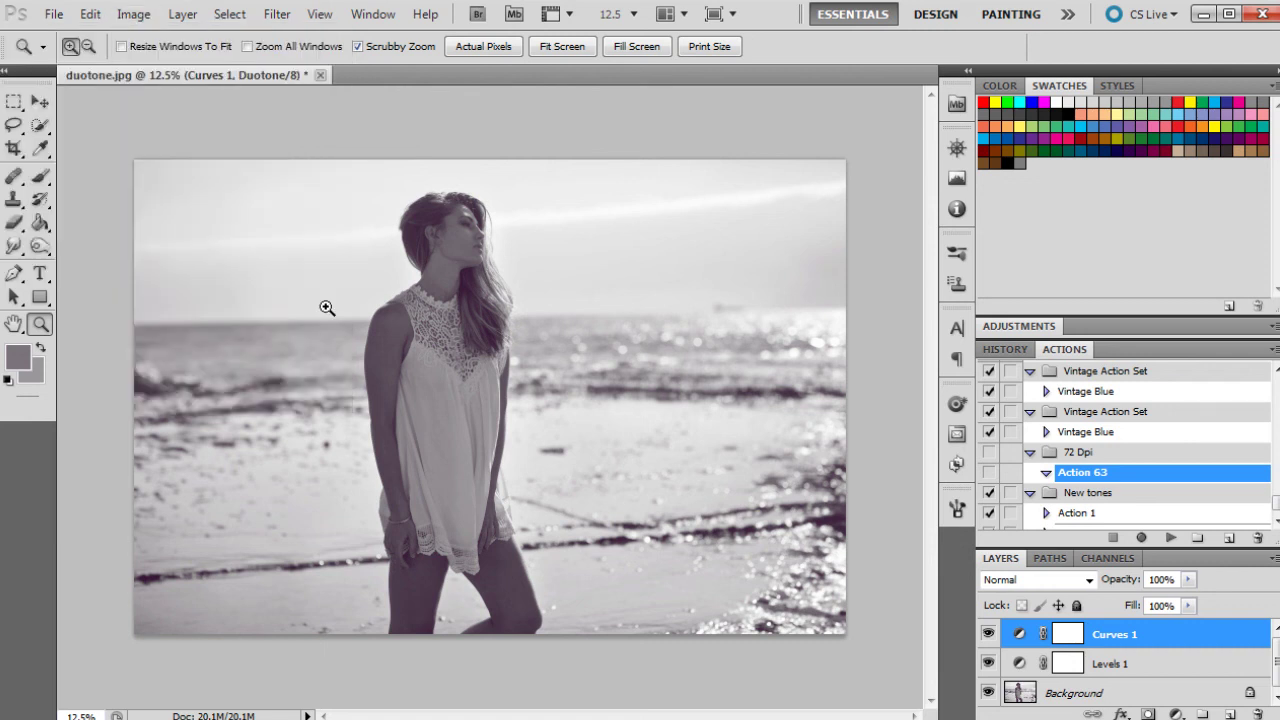